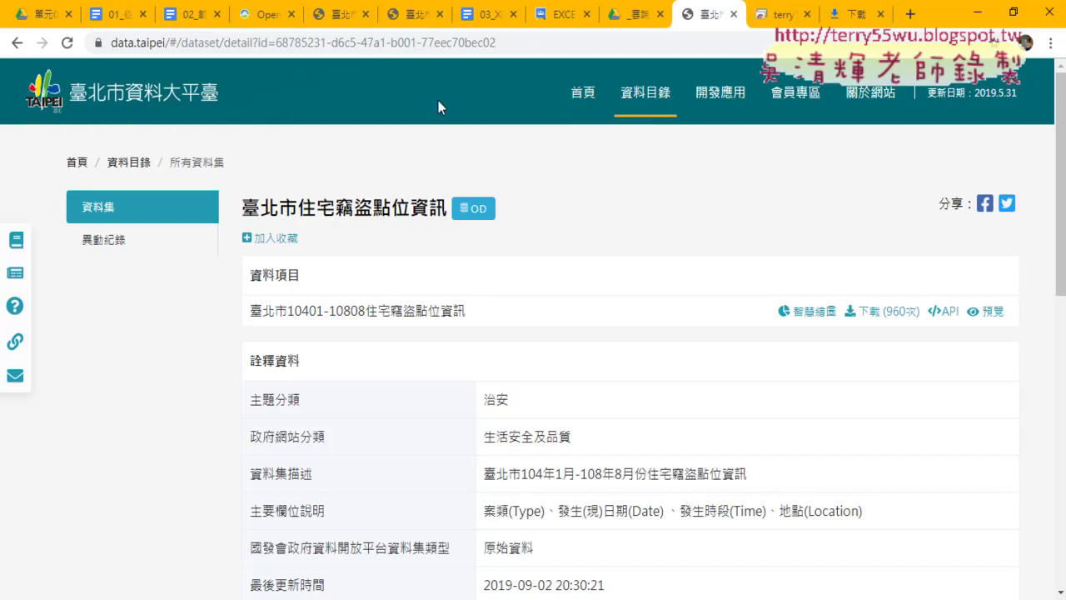
click(143, 102)
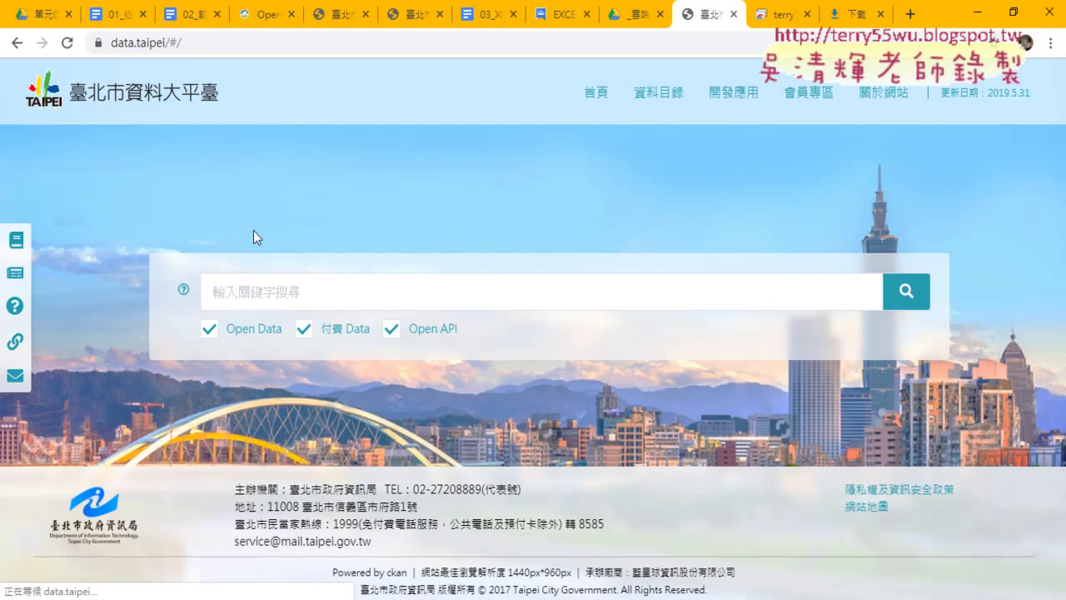
click(275, 292)
right_click(273, 293)
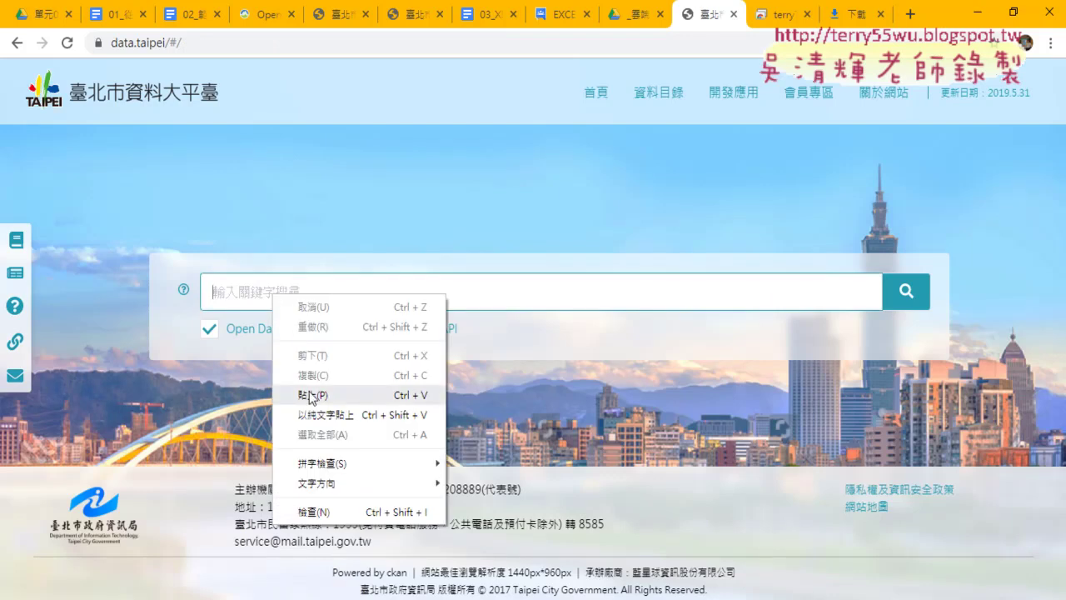
click(17, 44)
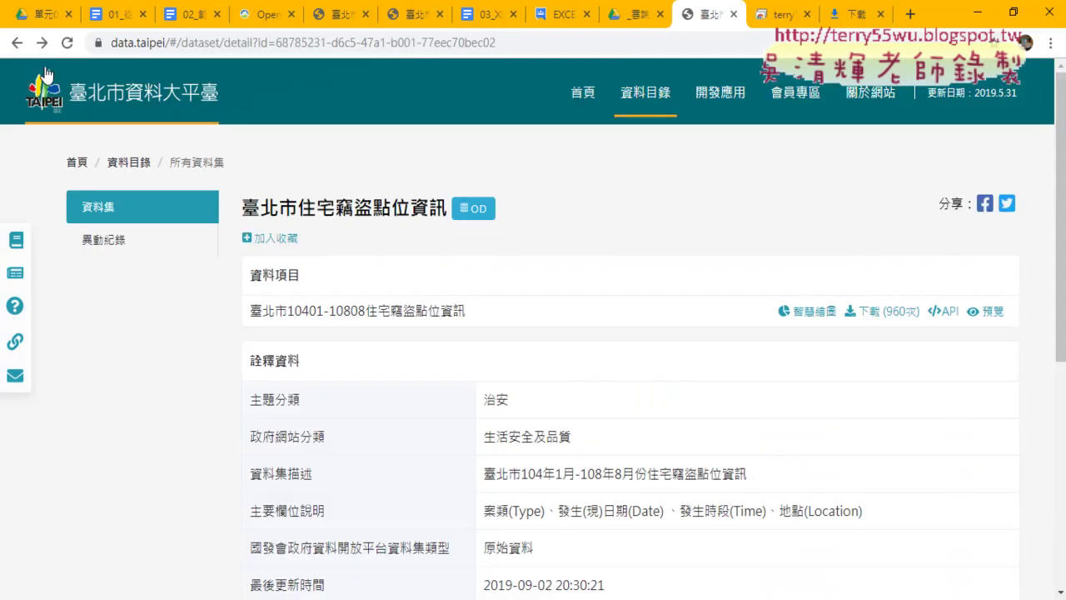
double_click(316, 207)
drag(335, 207, 450, 211)
scroll(597, 312, down, 1)
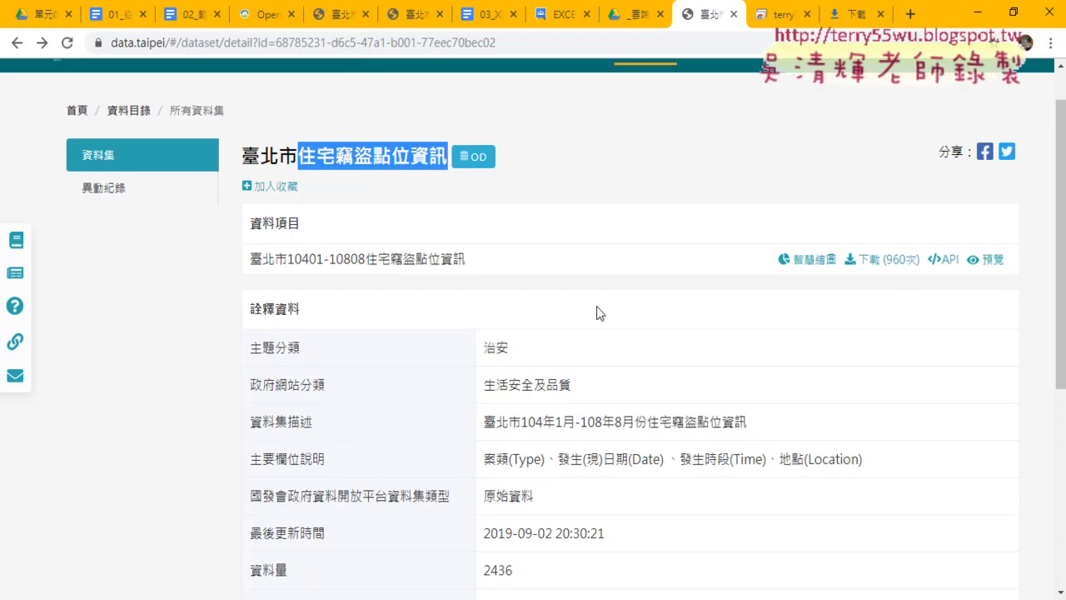
scroll(597, 312, down, 1)
scroll(598, 312, down, 1)
scroll(596, 313, down, 1)
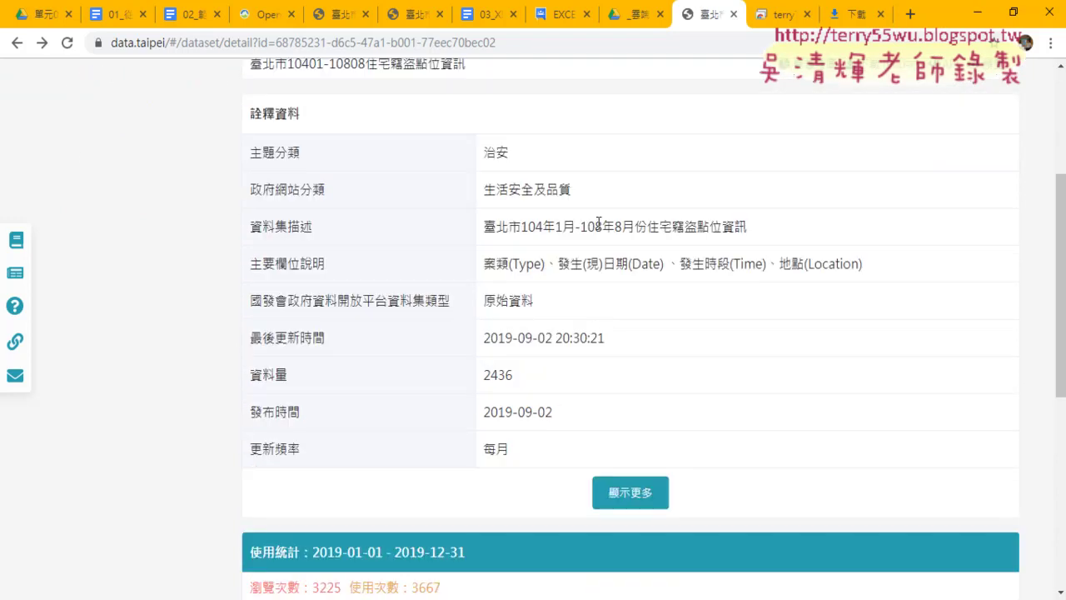
scroll(597, 223, down, 1)
scroll(597, 225, up, 2)
scroll(597, 225, up, 1)
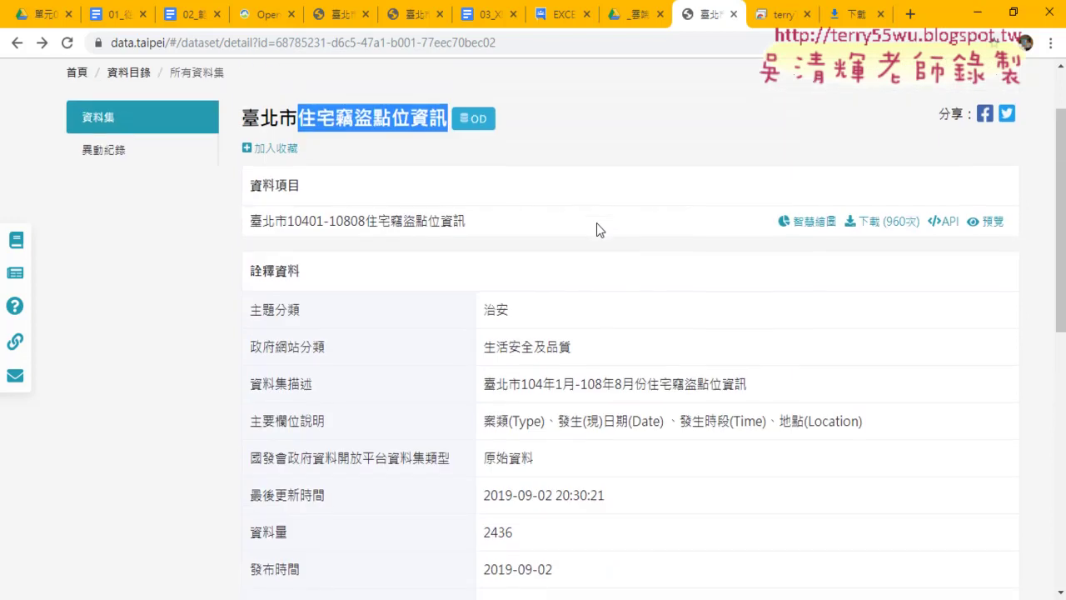
- Copy the burglary dataset's CSV download link from its preview on data.taipei
click(989, 230)
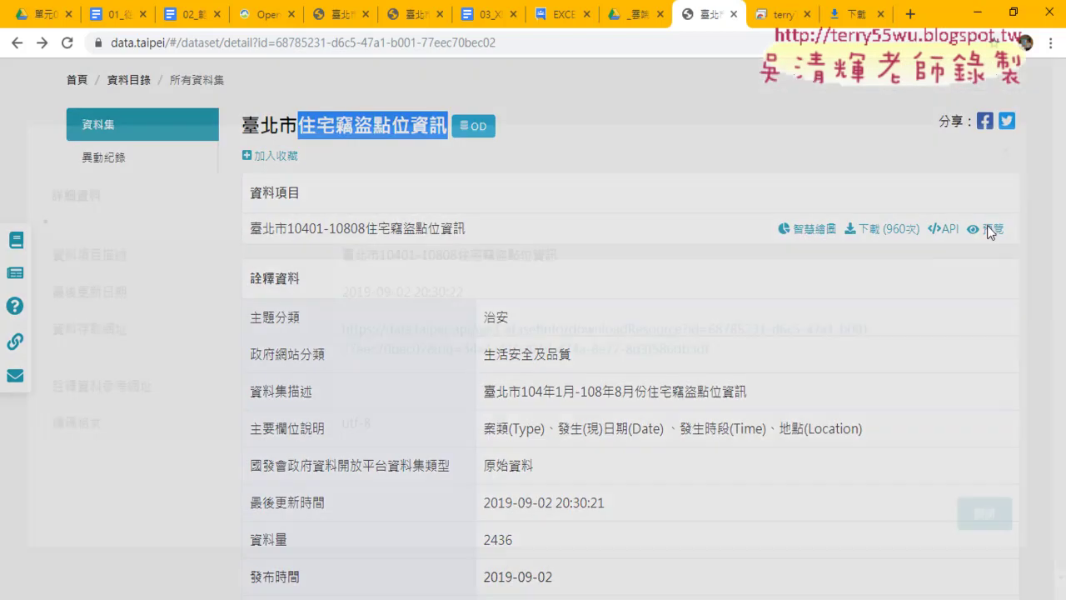
drag(761, 359, 340, 342)
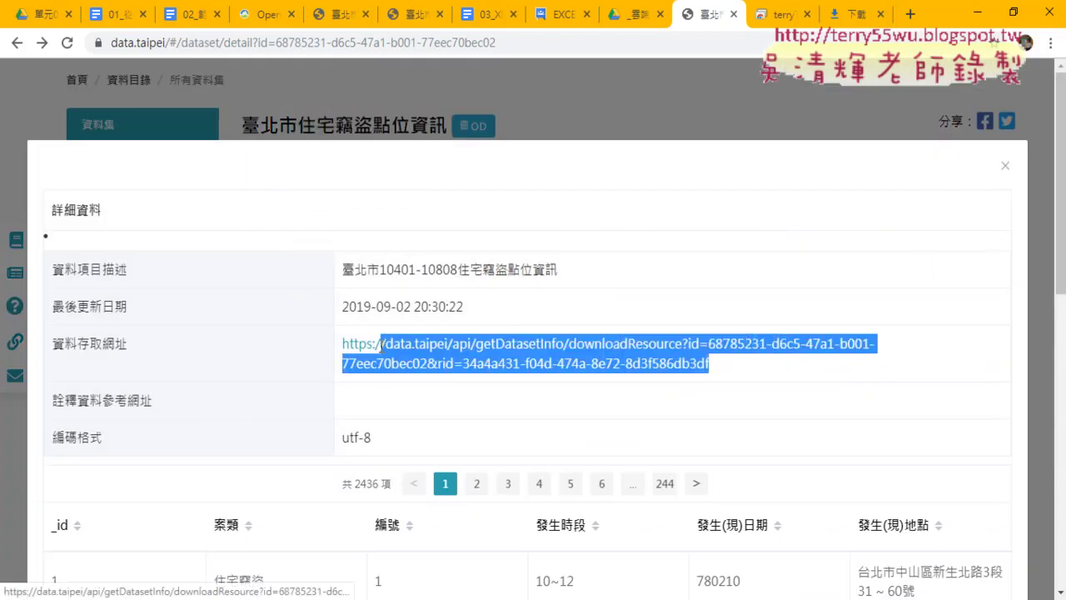
right_click(479, 357)
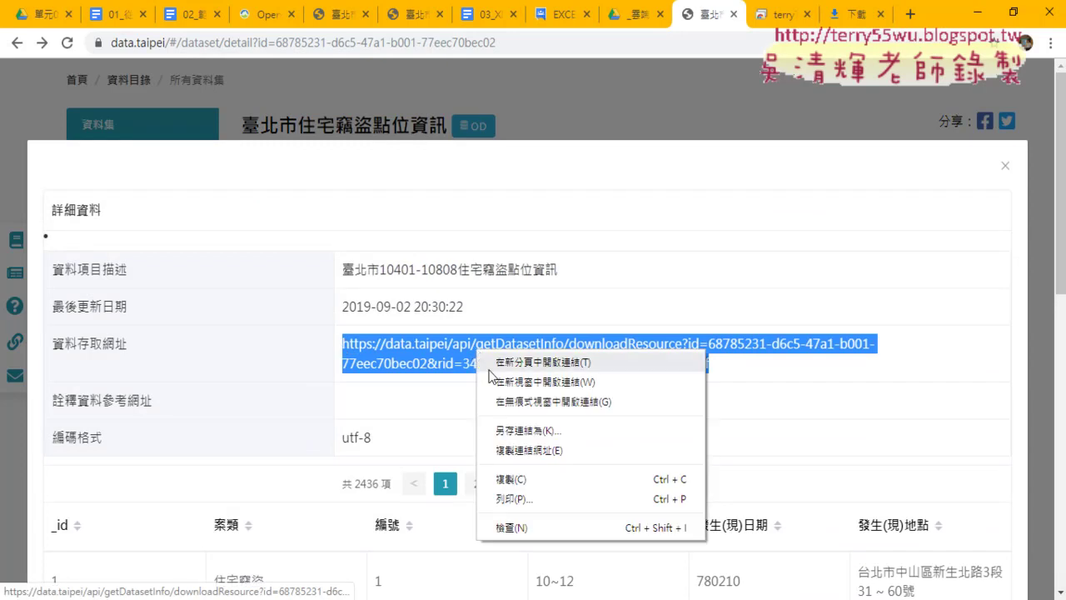
click(531, 448)
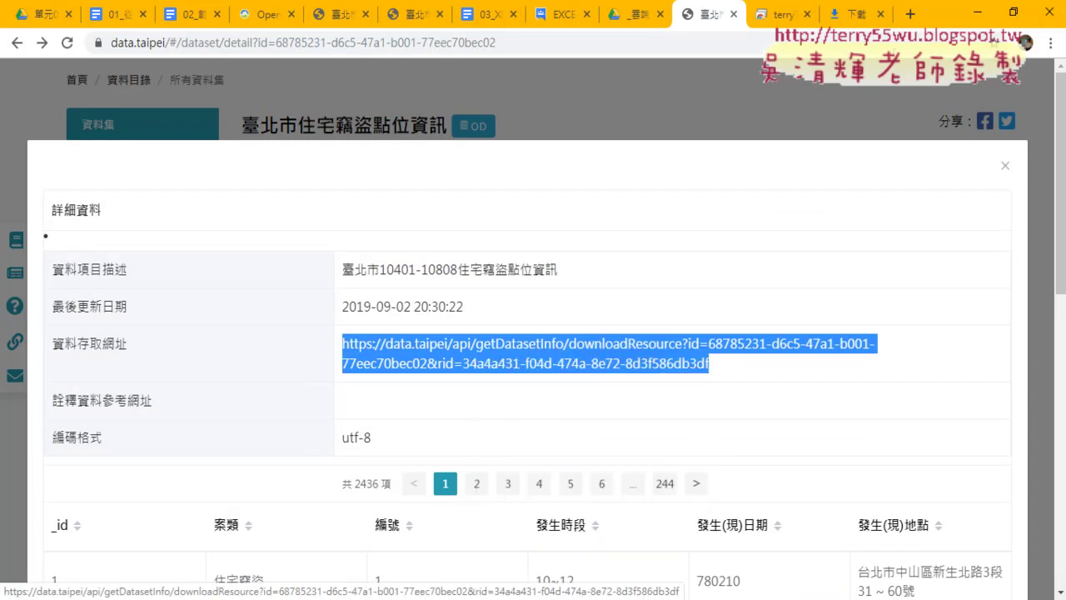
- Download the CSV by pasting the link into a new tab, and show it in its folder
click(911, 14)
right_click(714, 43)
click(797, 149)
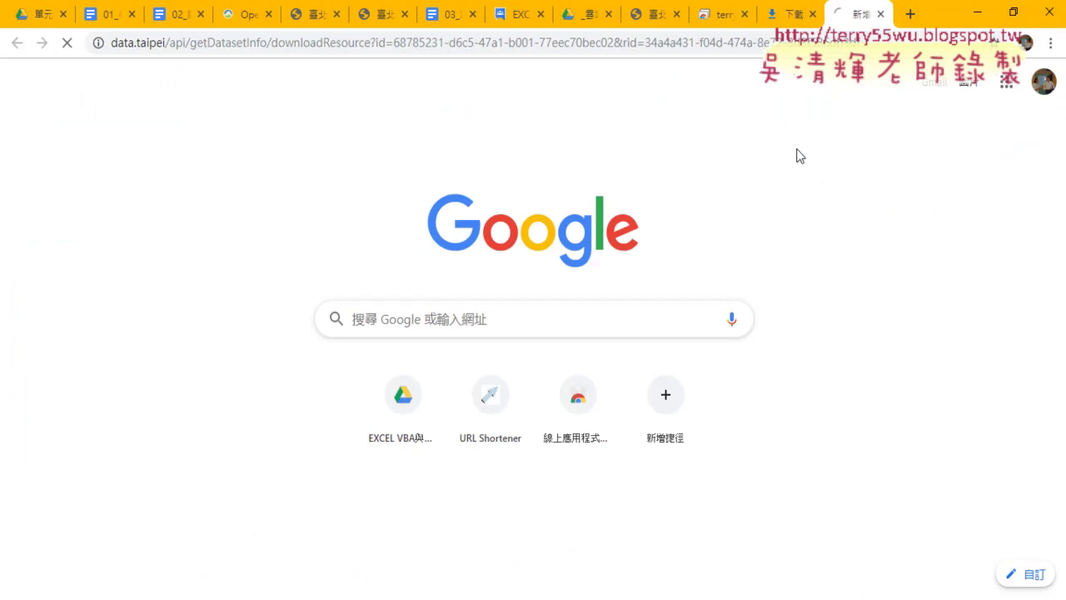
click(171, 588)
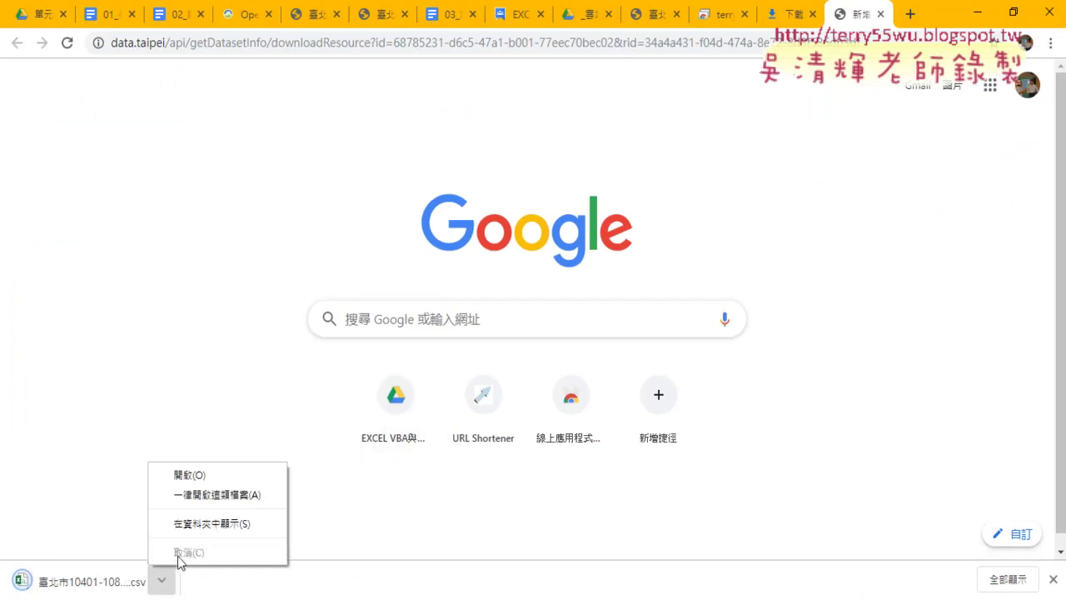
click(190, 519)
- View the burglary CSV in Notepad, cancel Save As, close Notepad and return to the Excel workbook
right_click(381, 327)
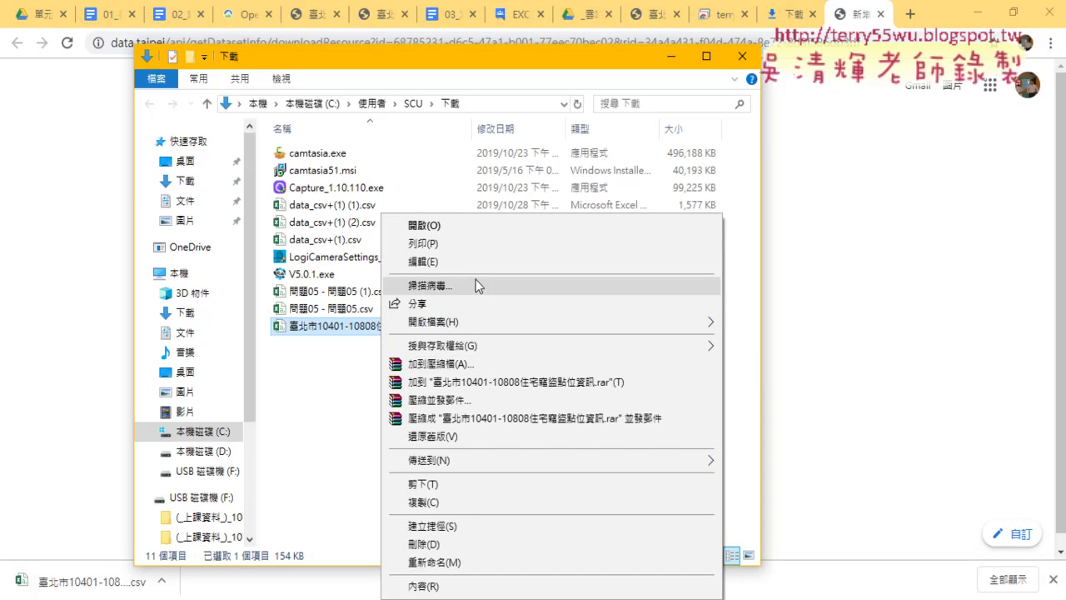
click(425, 261)
click(148, 161)
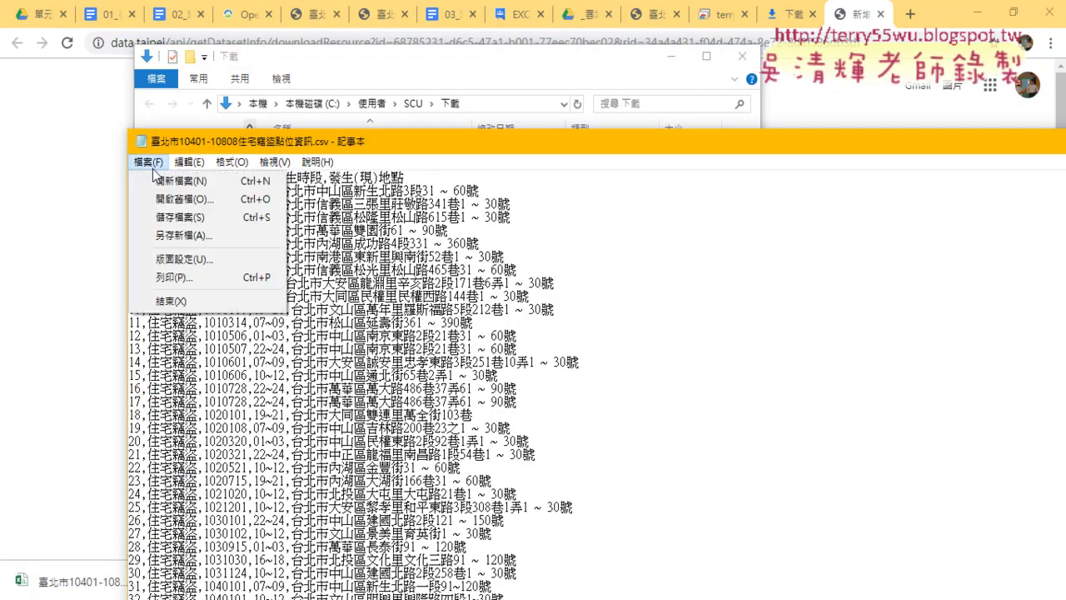
click(163, 237)
drag(380, 187, 441, 79)
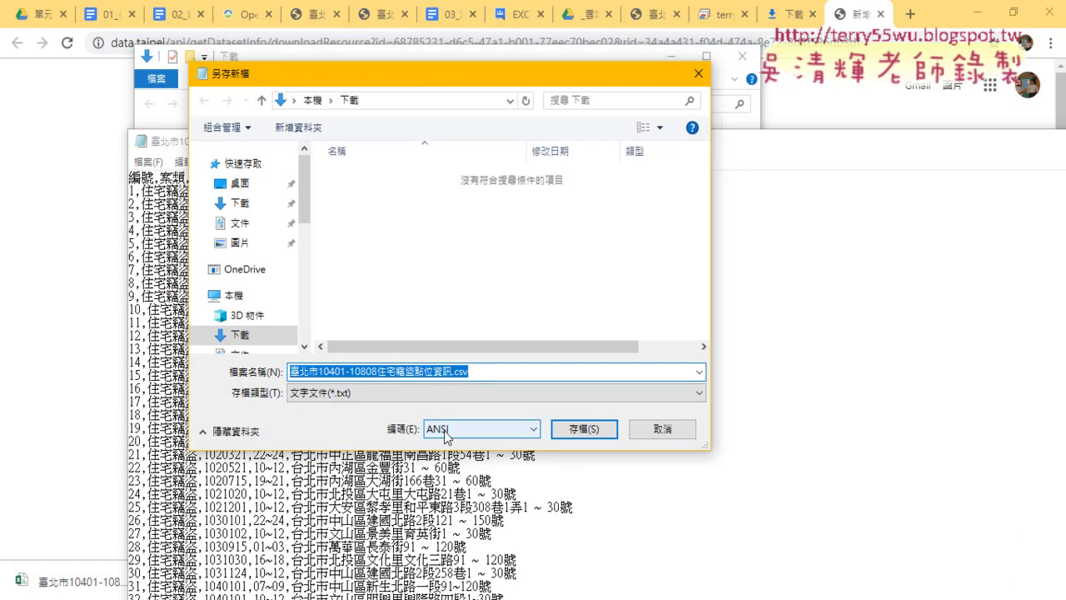
click(662, 428)
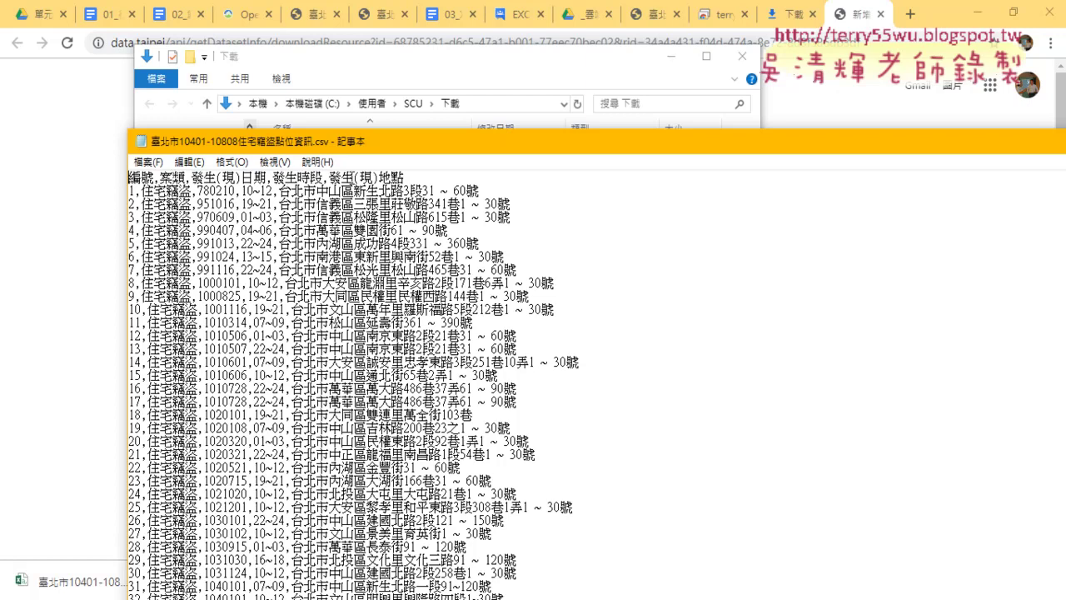
double_click(137, 142)
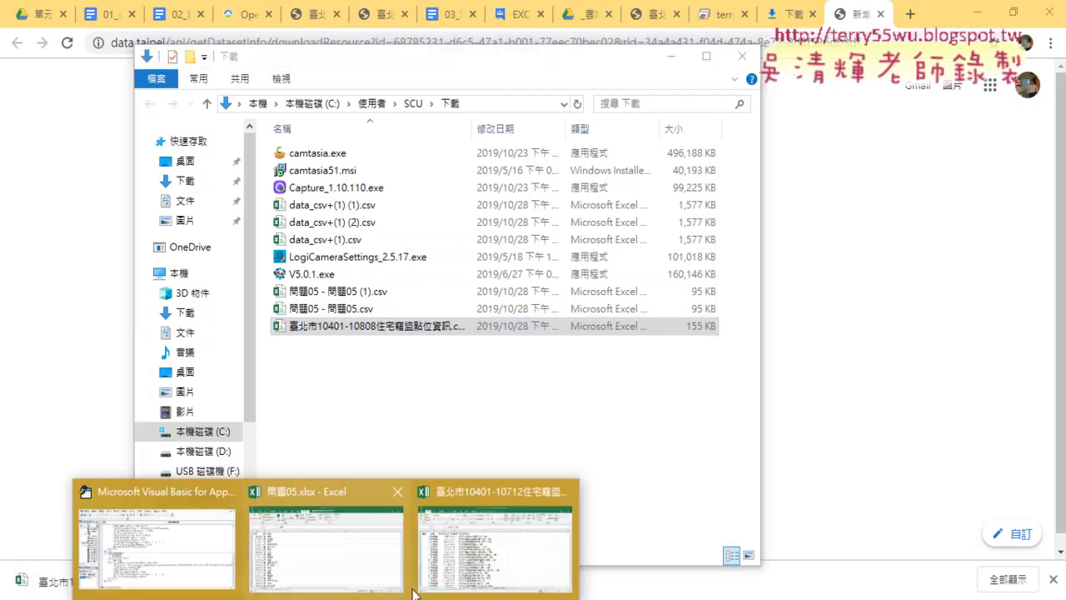
click(442, 575)
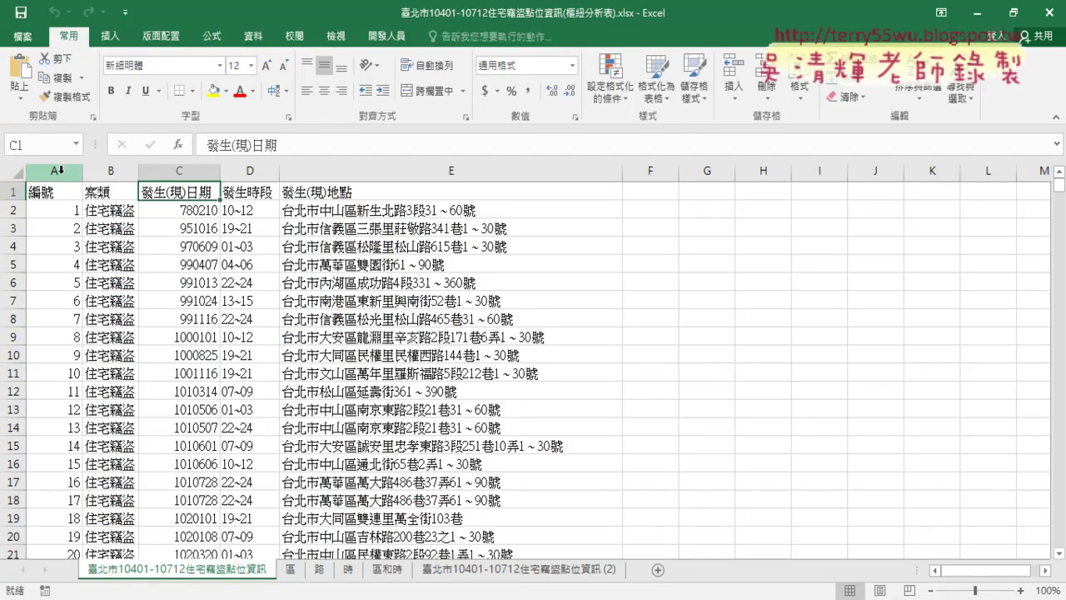
- Inspect data columns A:E and the 發生(現)地點 column E, then go to the 區 sheet
drag(59, 171, 490, 184)
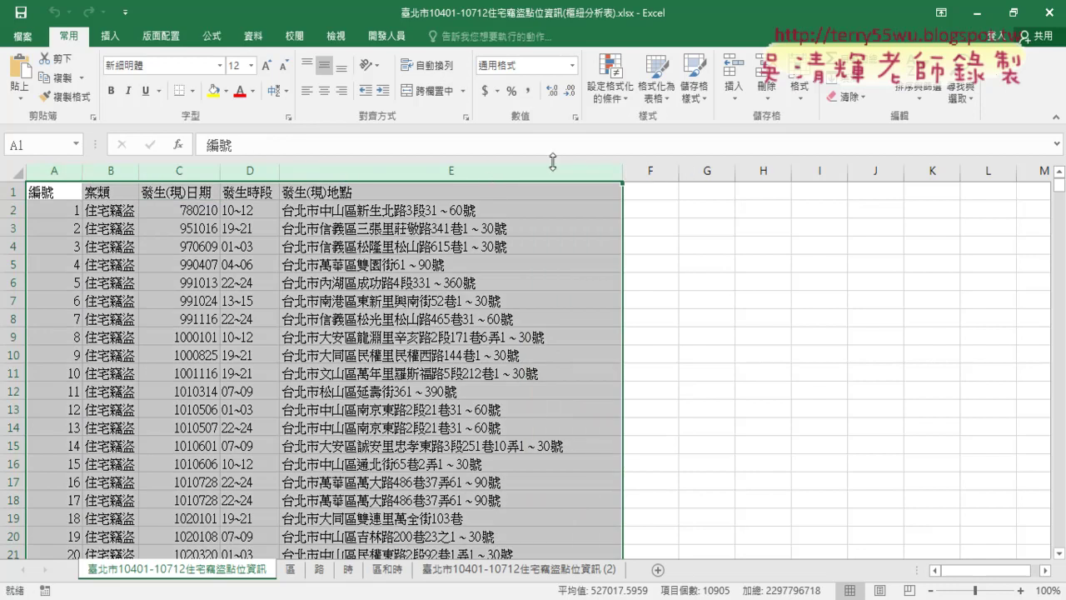
click(360, 173)
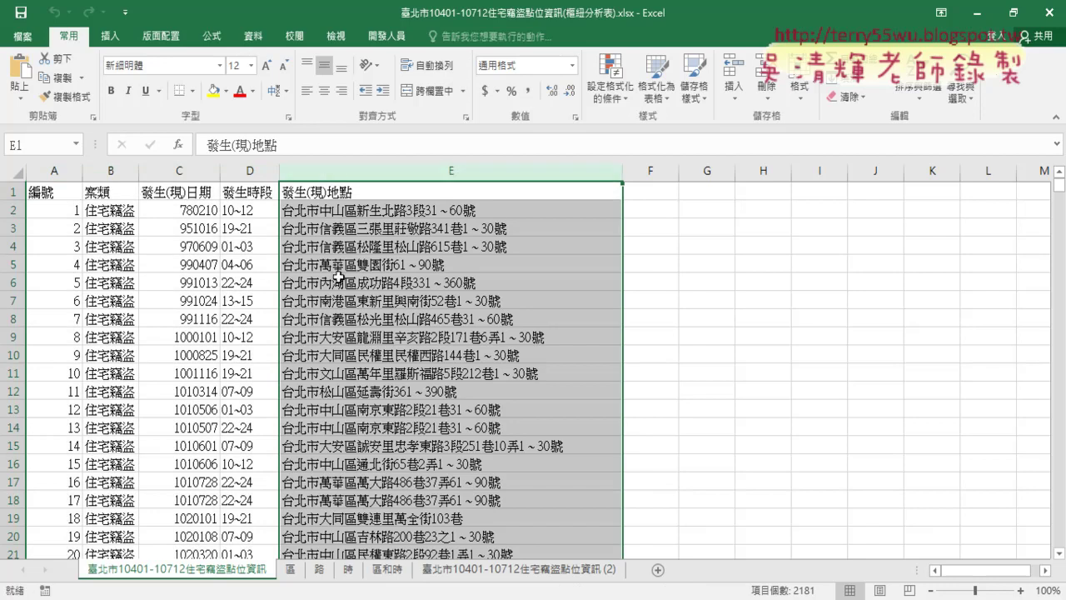
click(334, 266)
click(334, 267)
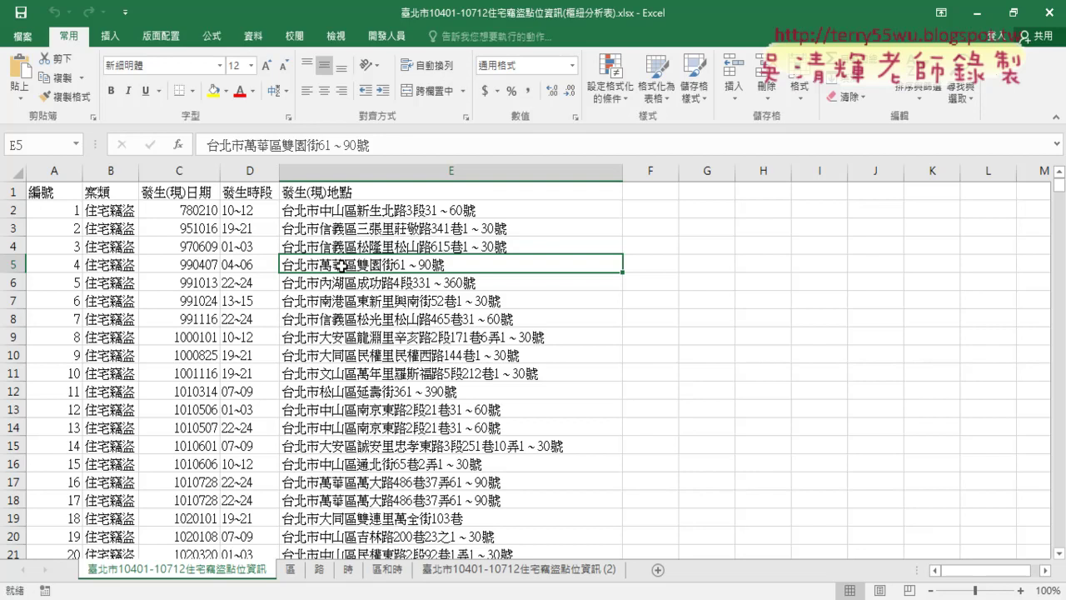
click(318, 172)
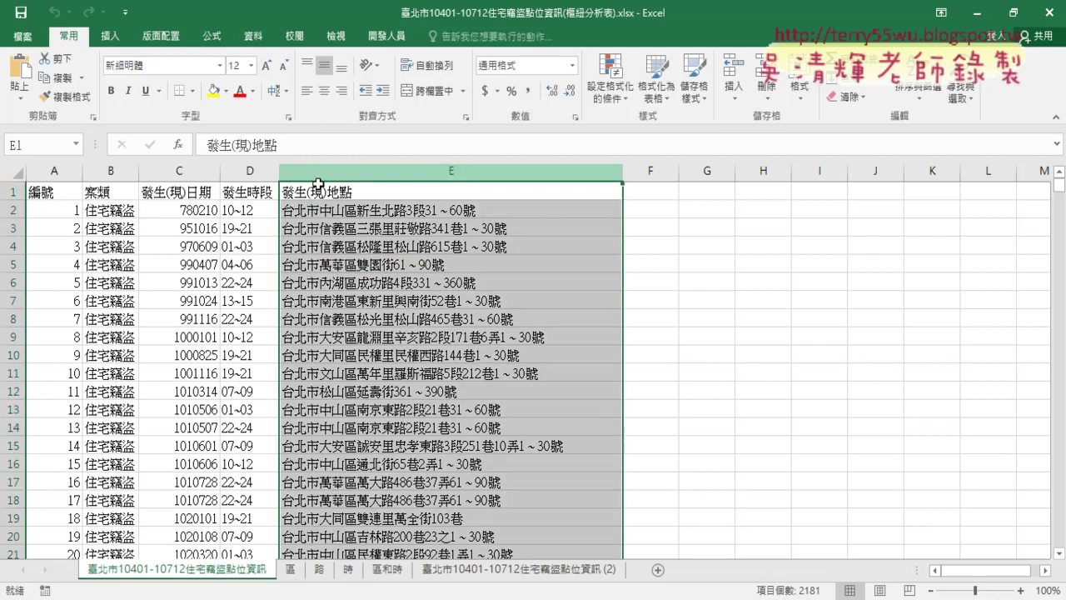
click(290, 569)
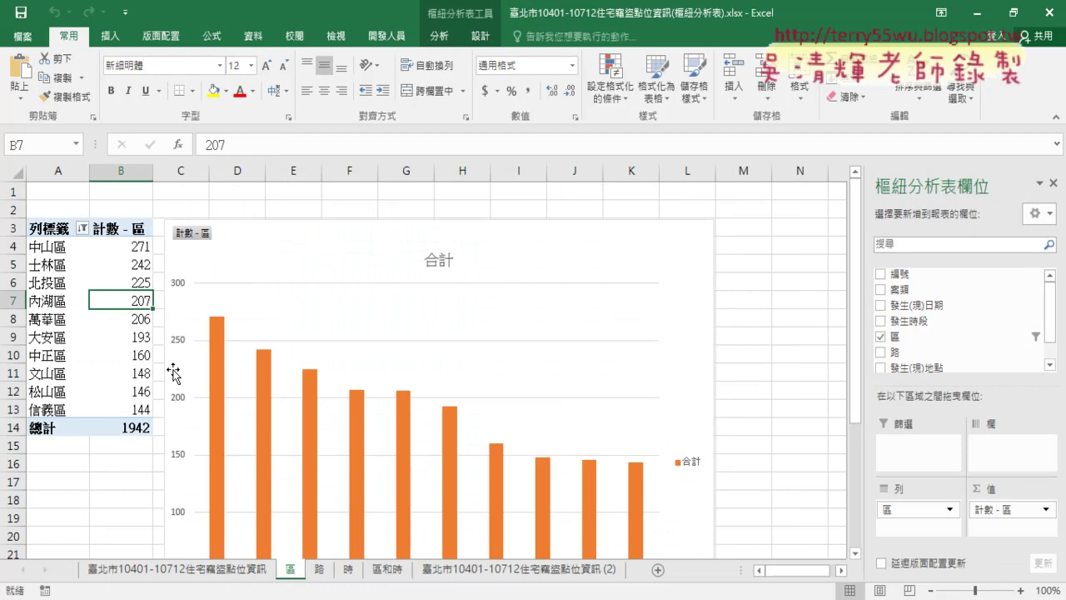
- Look over the 區 sheet's chart and 中山區 row, then return to the raw data sheet
scroll(334, 392, down, 2)
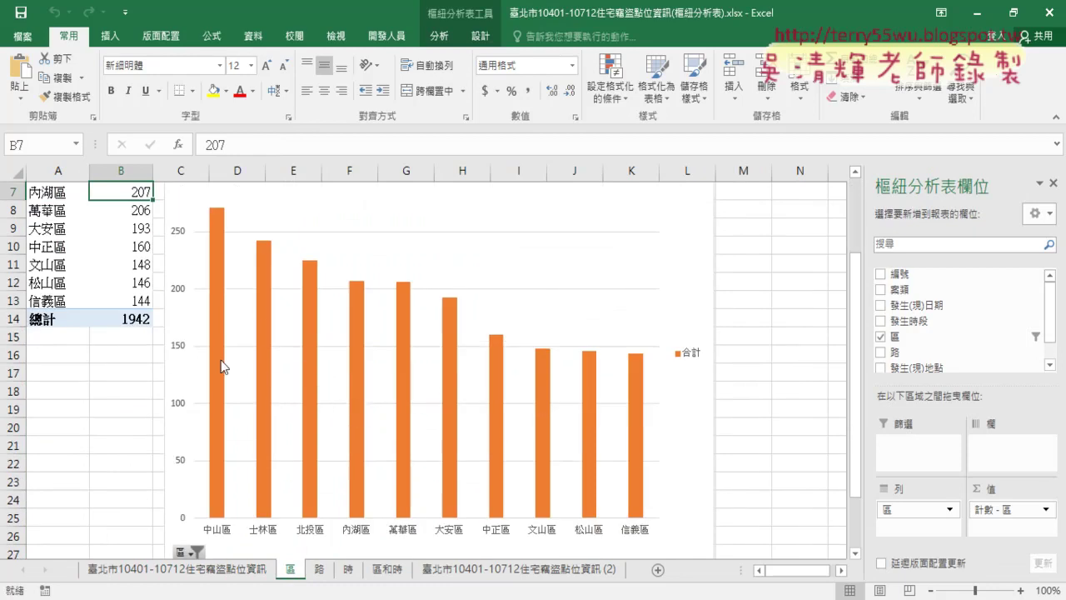
mouse_move(263, 342)
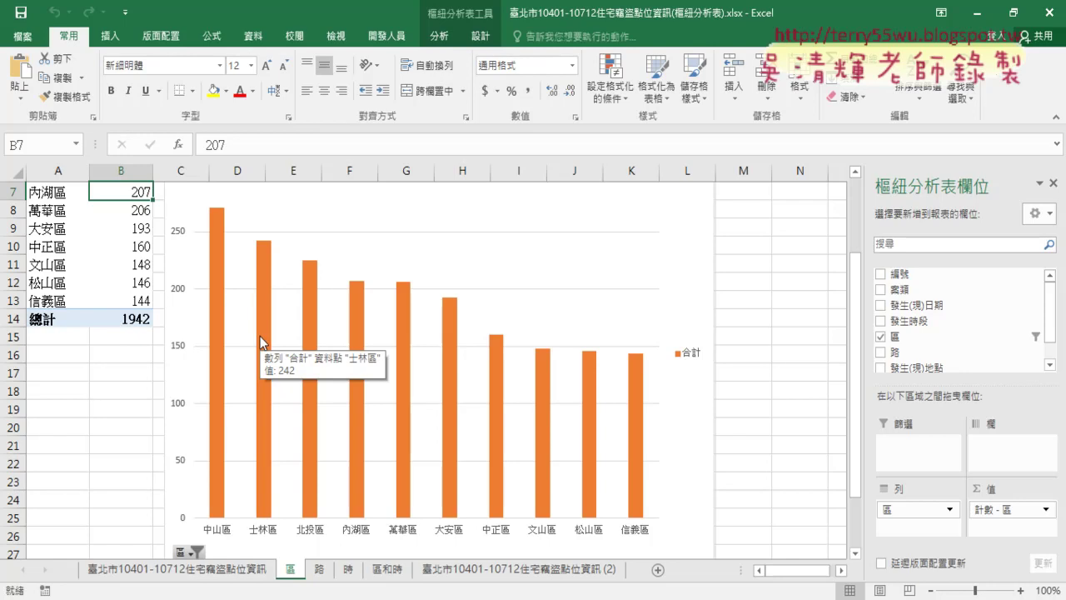
scroll(250, 340, up, 1)
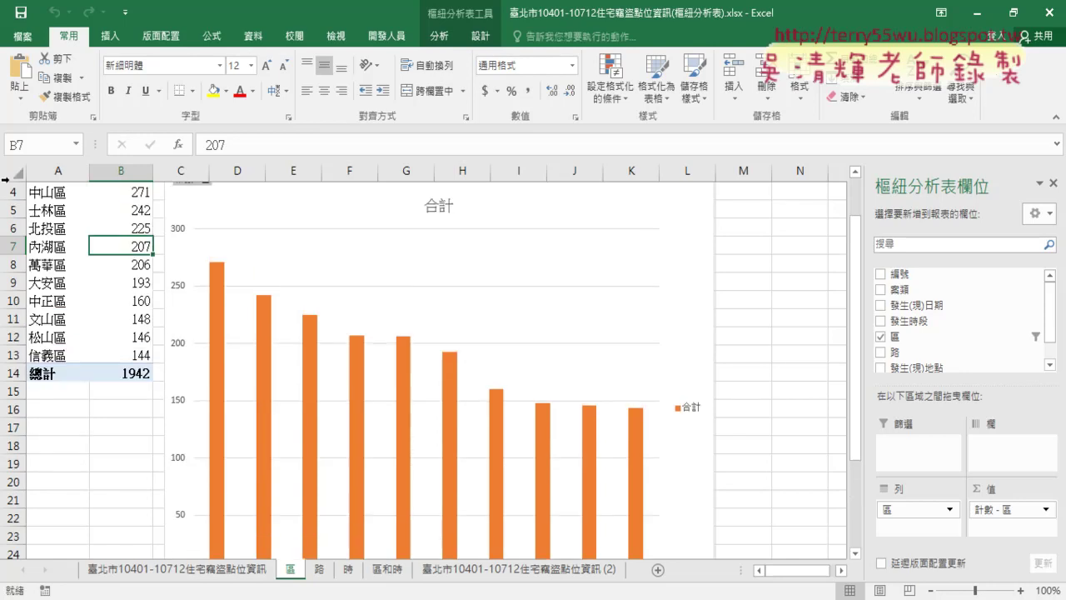
scroll(62, 274, up, 1)
scroll(62, 273, up, 1)
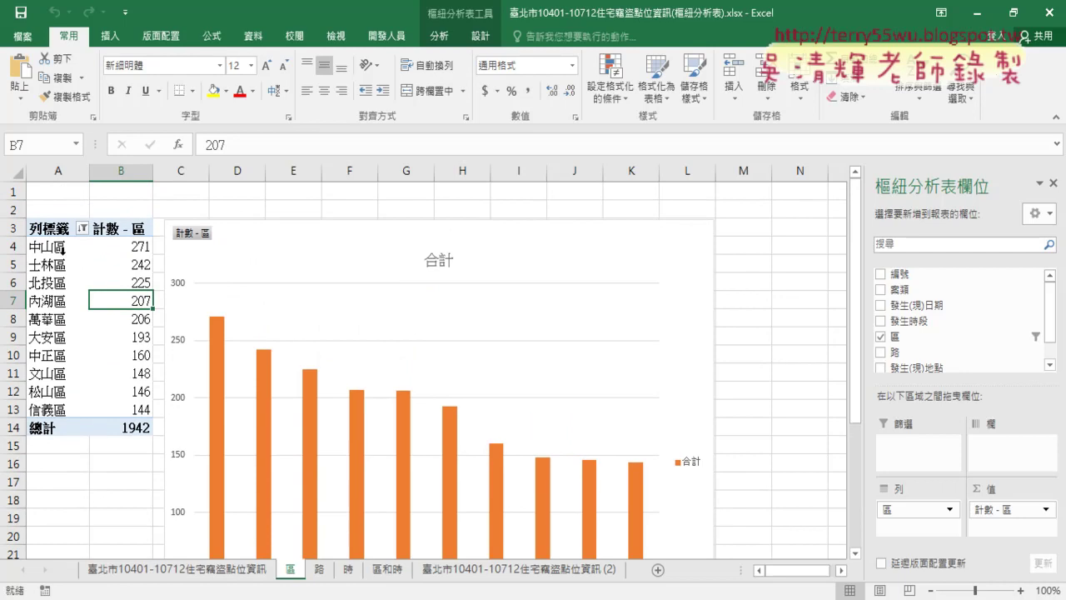
click(63, 248)
click(143, 569)
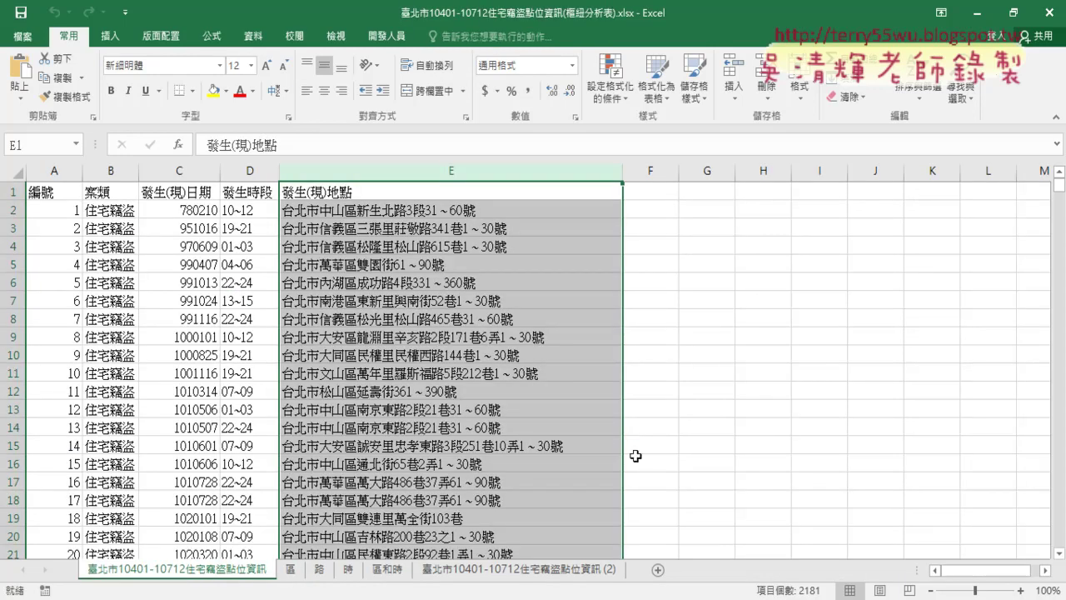
click(577, 570)
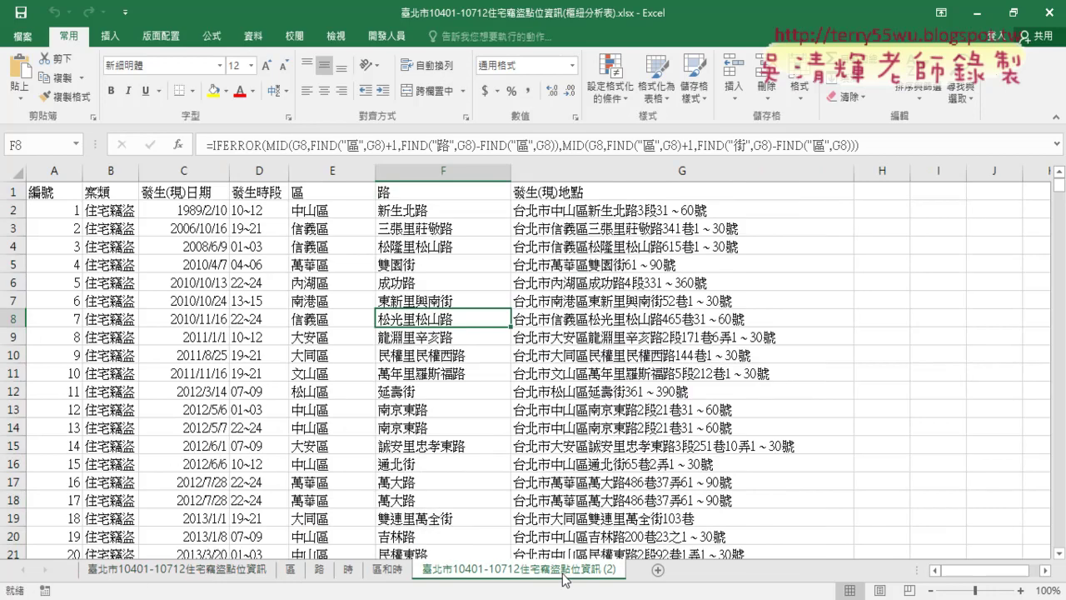
click(225, 571)
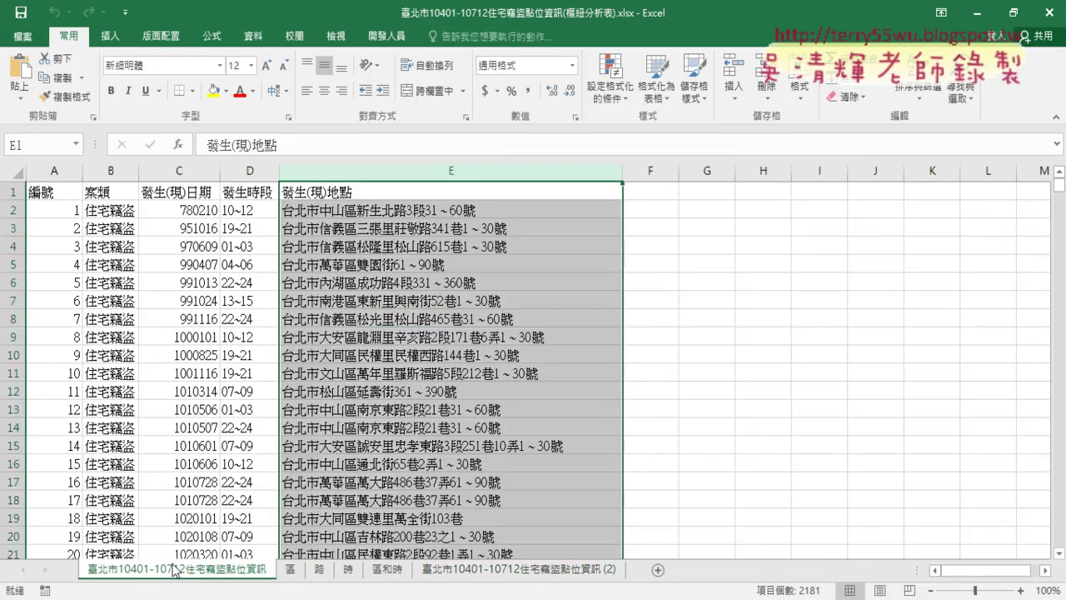
click(554, 571)
drag(282, 573, 280, 573)
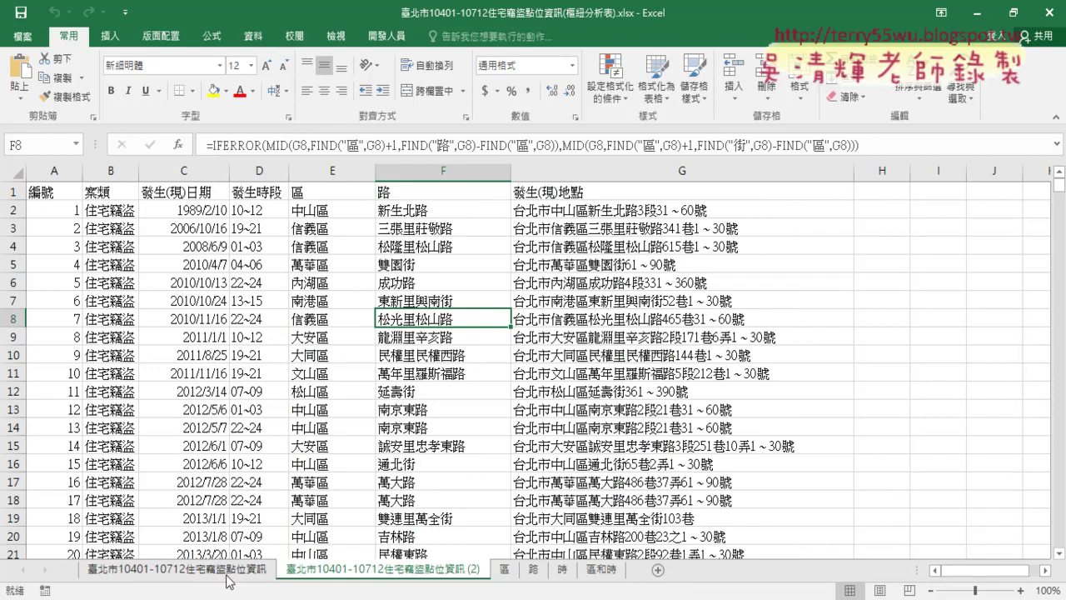
click(328, 171)
drag(327, 173, 329, 178)
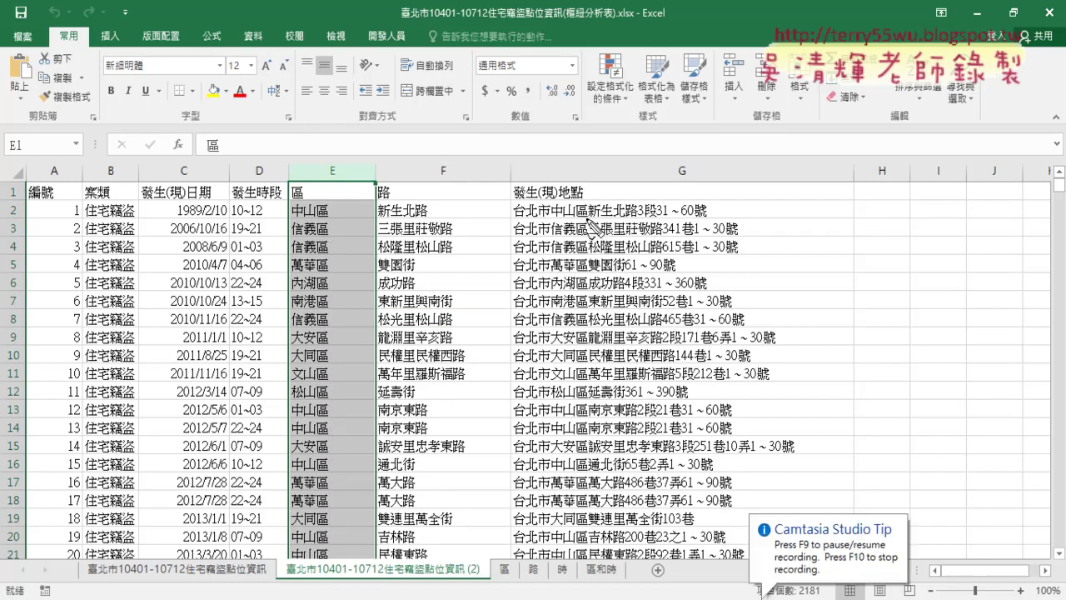
mouse_move(551, 198)
mouse_down()
mouse_move(590, 219)
mouse_move(344, 195)
mouse_move(331, 208)
mouse_up()
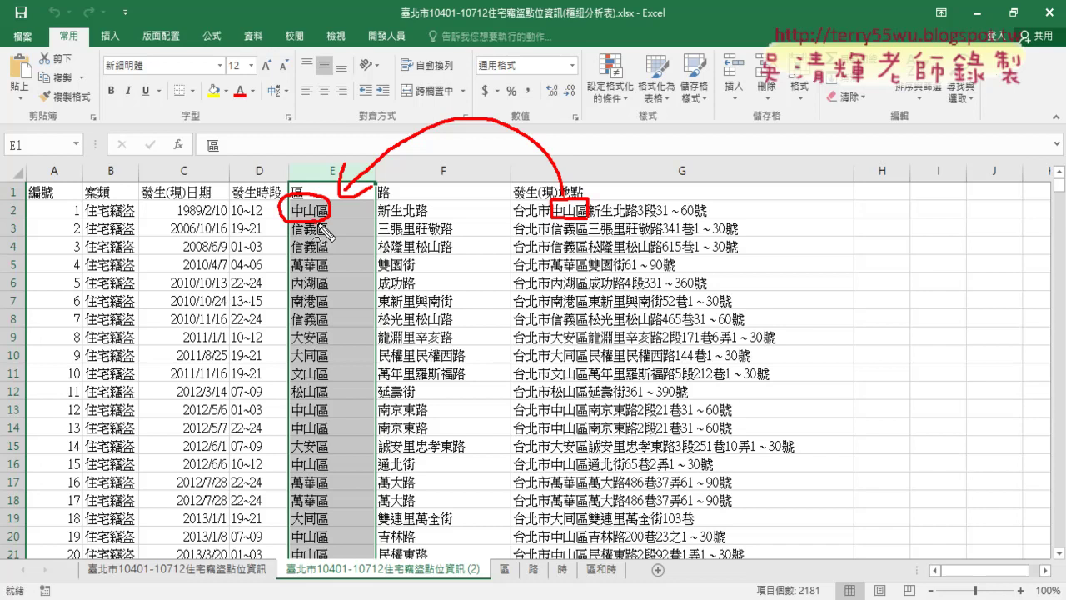
key(Escape)
click(323, 215)
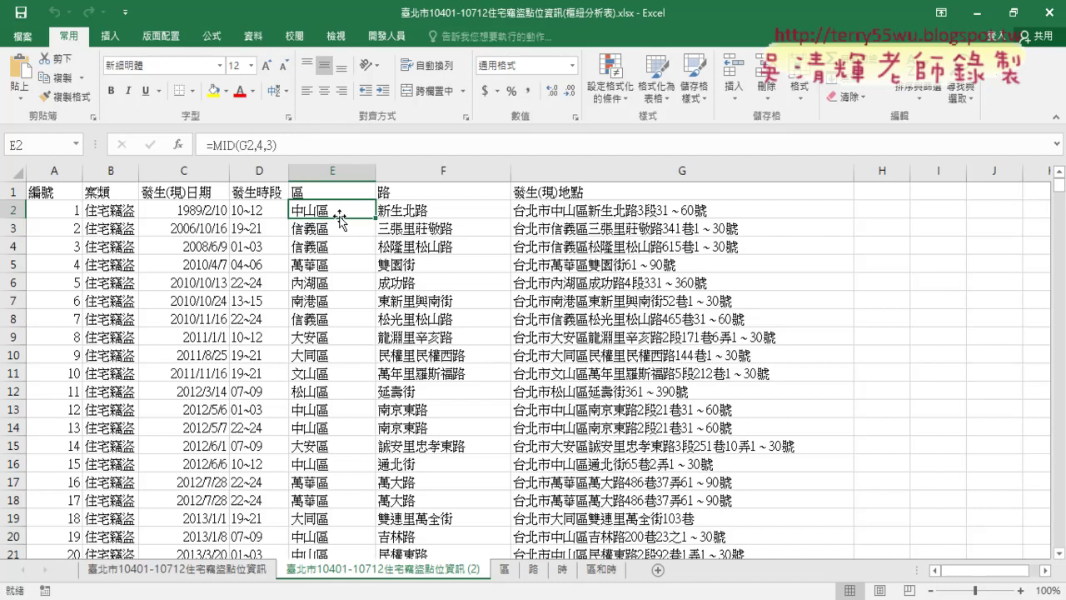
click(627, 200)
key(ctrl+shift+Down)
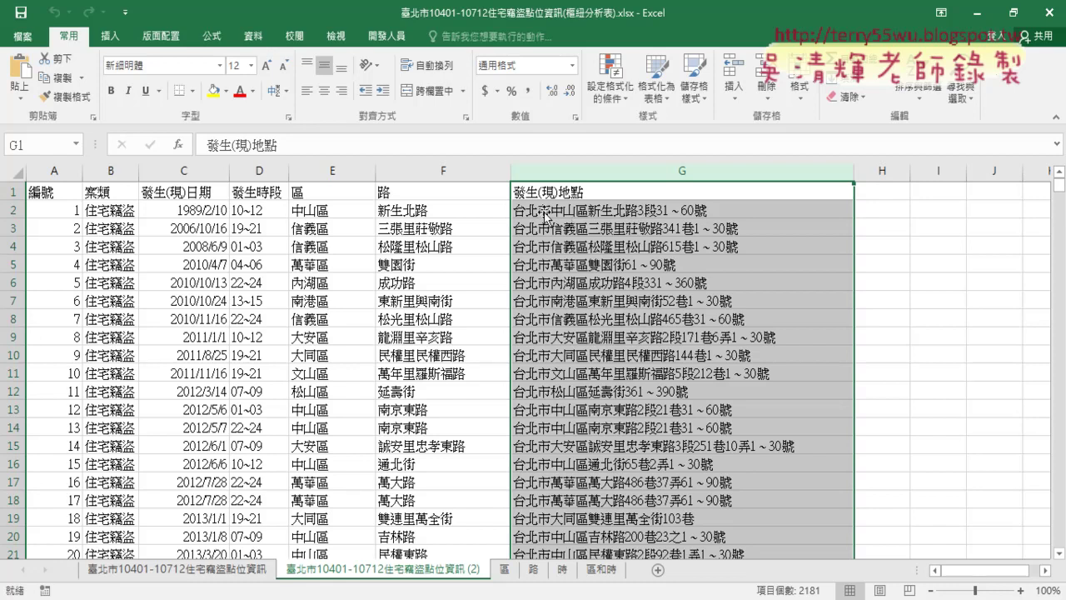
click(463, 211)
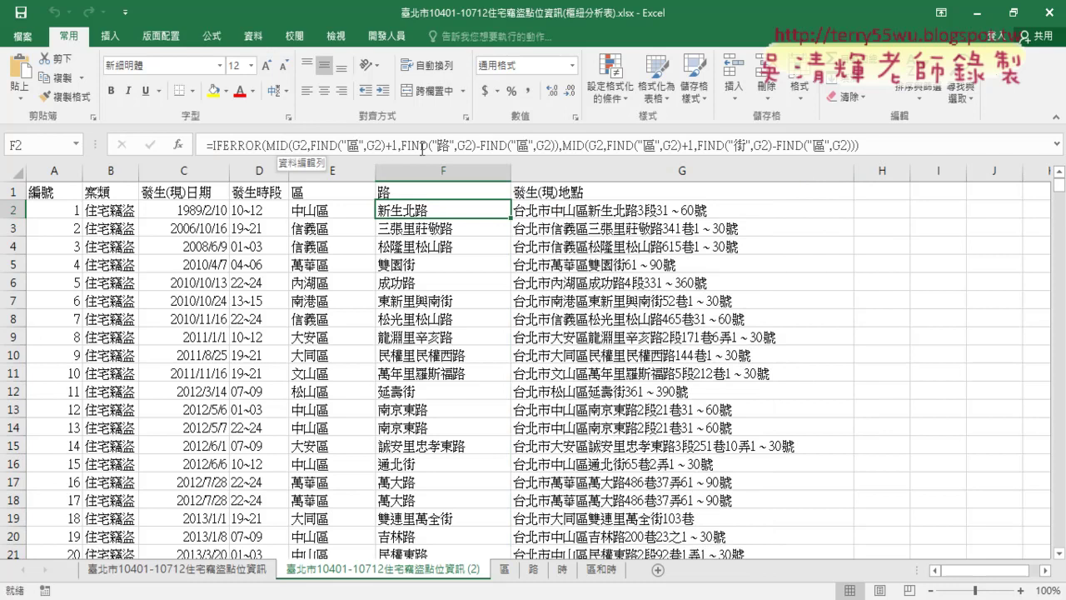
click(326, 147)
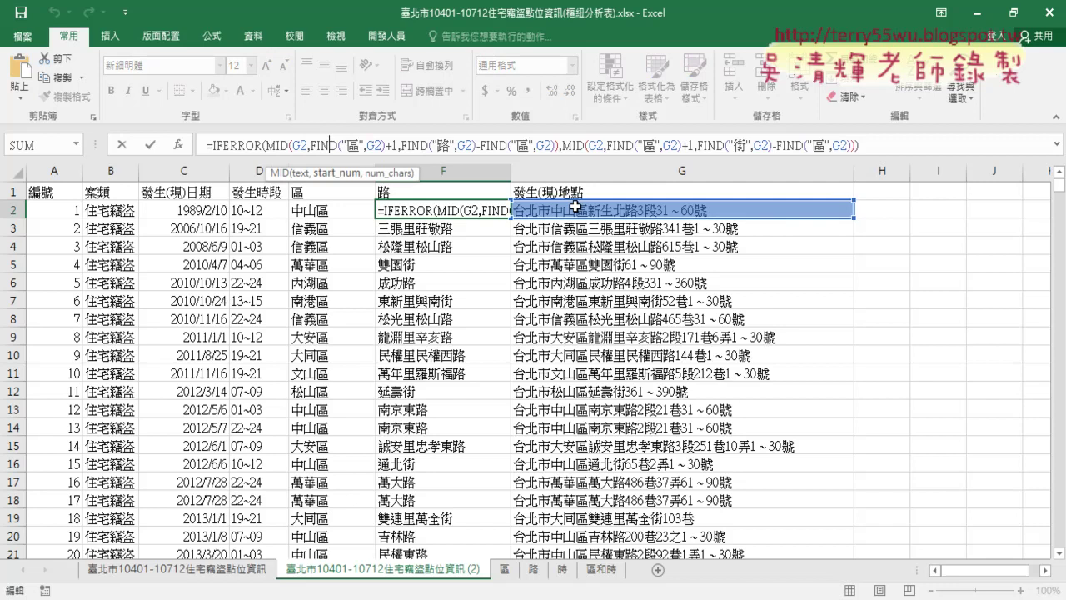
drag(400, 147, 311, 144)
drag(553, 145, 476, 145)
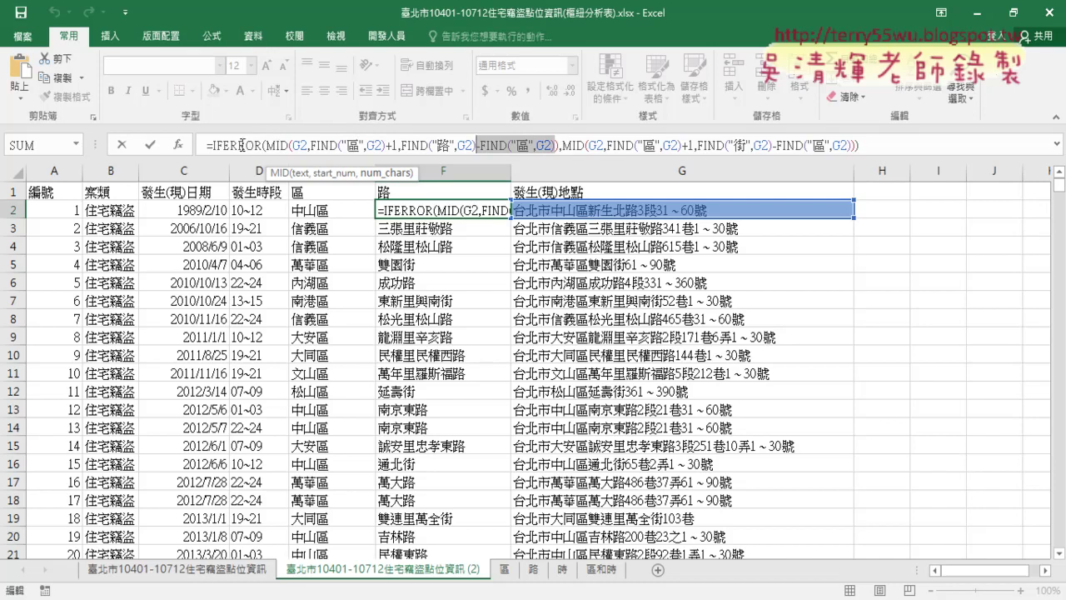
click(152, 144)
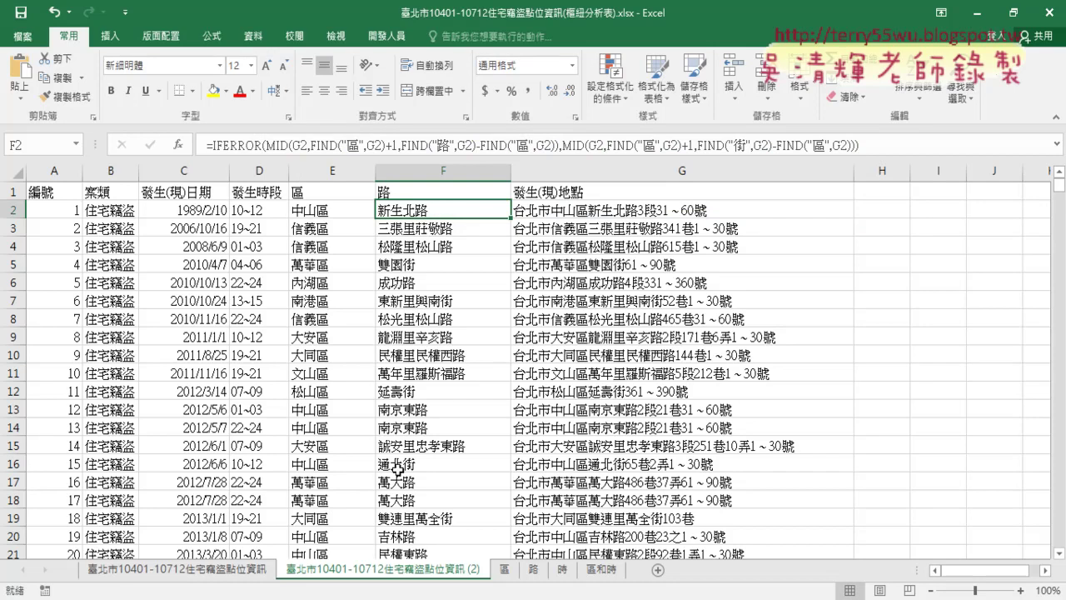
drag(334, 167, 425, 167)
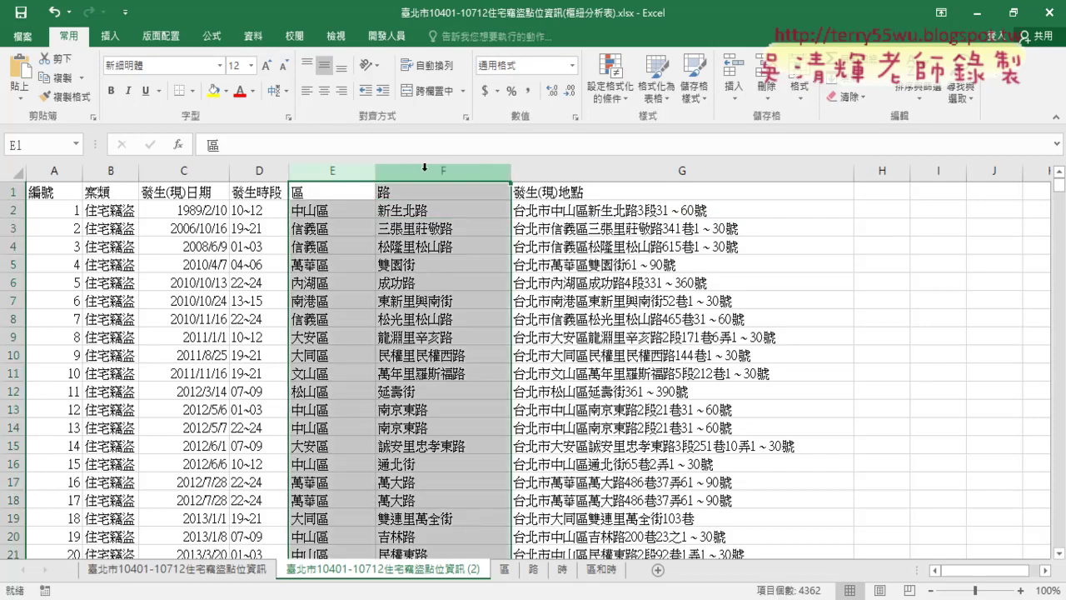
- On the 區 sheet, select top district rows 中山區, 士林區 and 北投區 with the Data ribbon showing
click(505, 572)
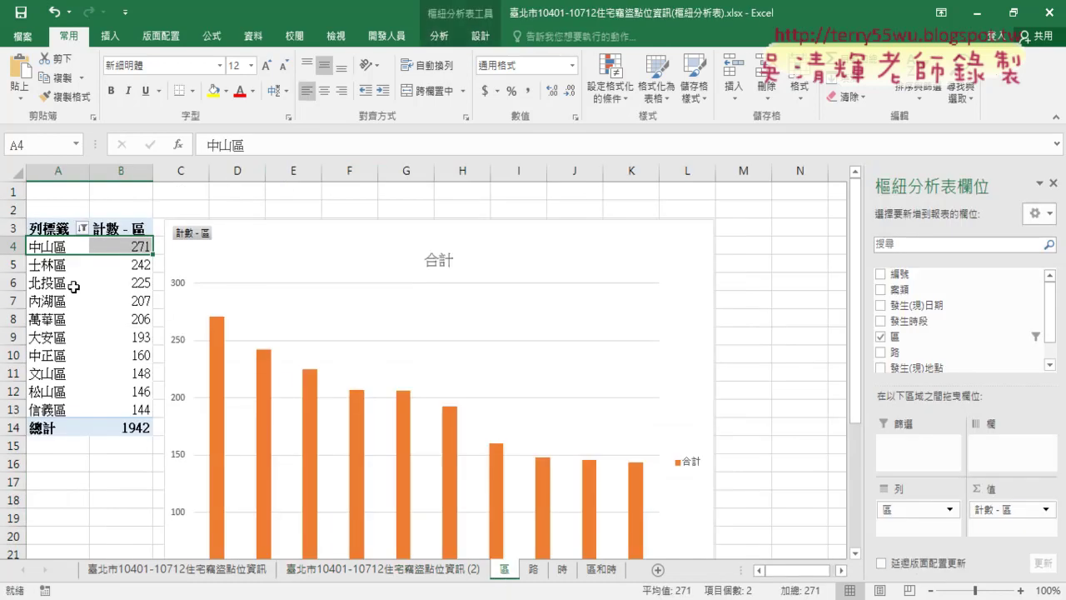
click(127, 248)
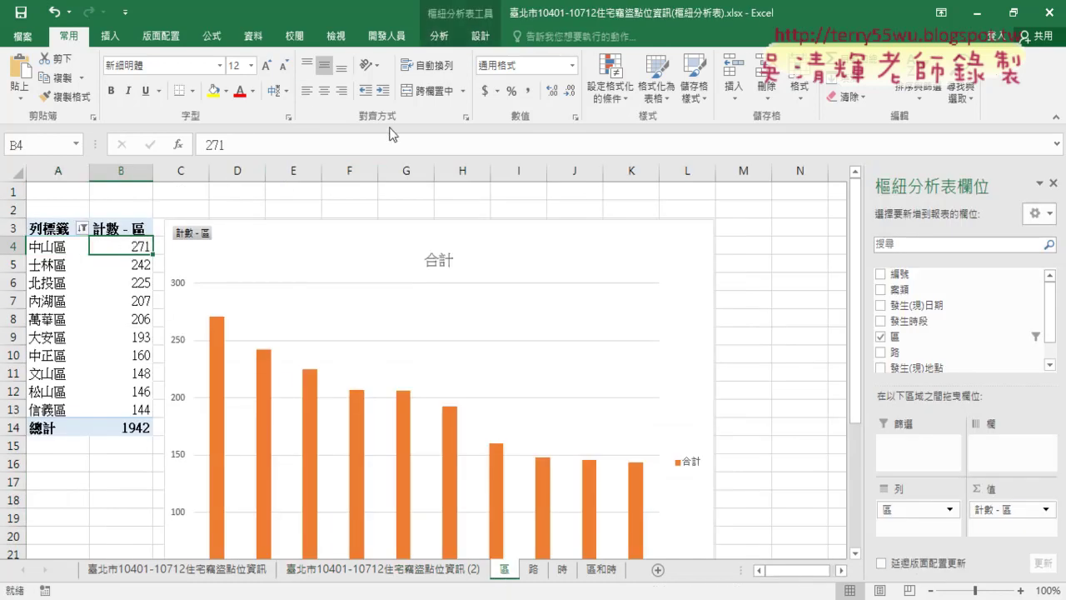
click(254, 36)
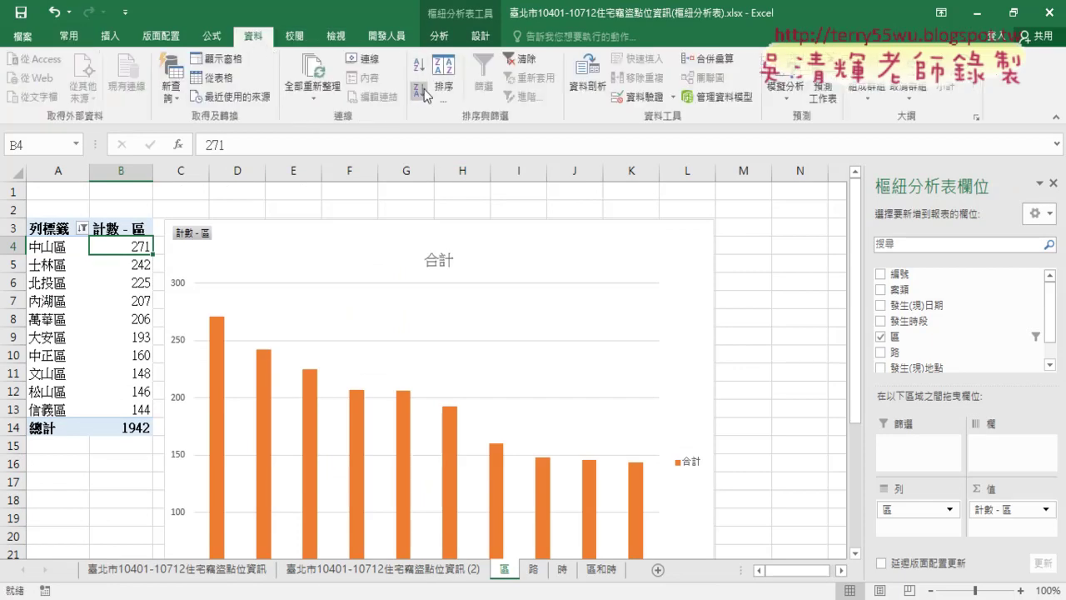
click(41, 247)
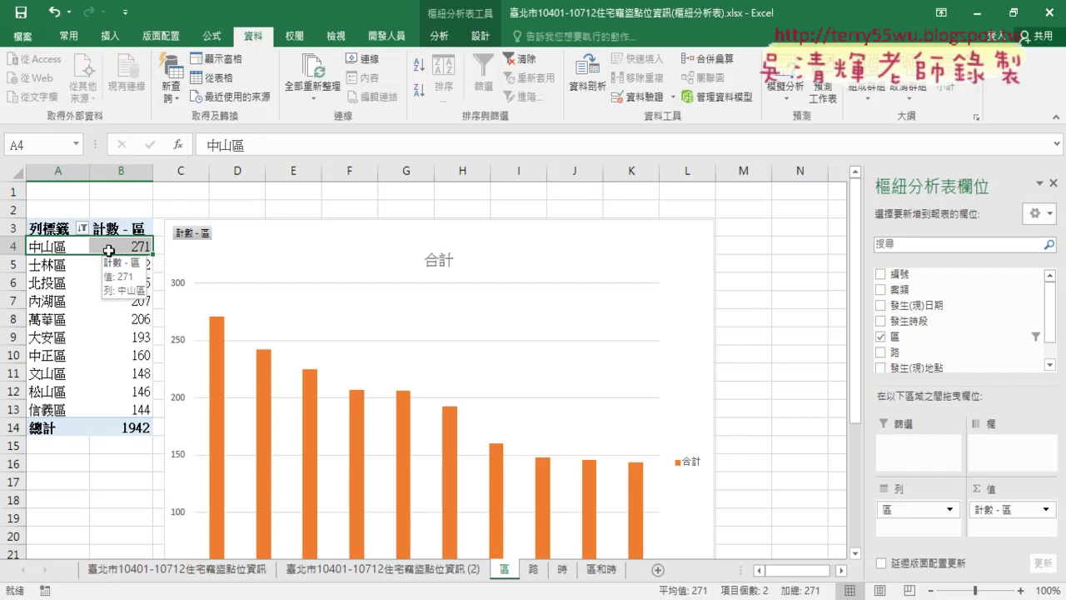
drag(43, 267, 41, 249)
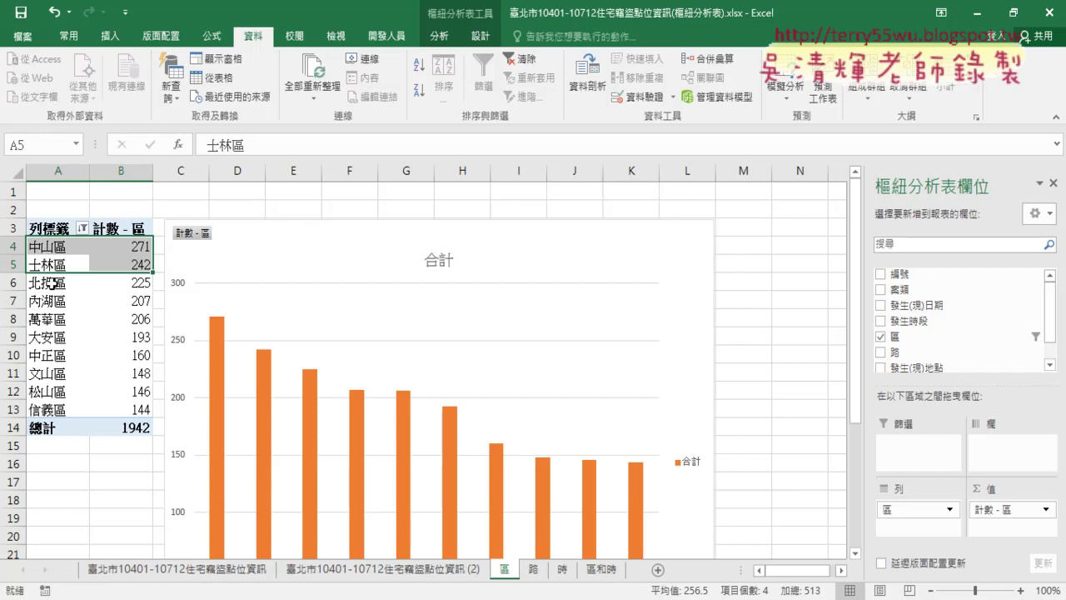
drag(83, 281, 107, 265)
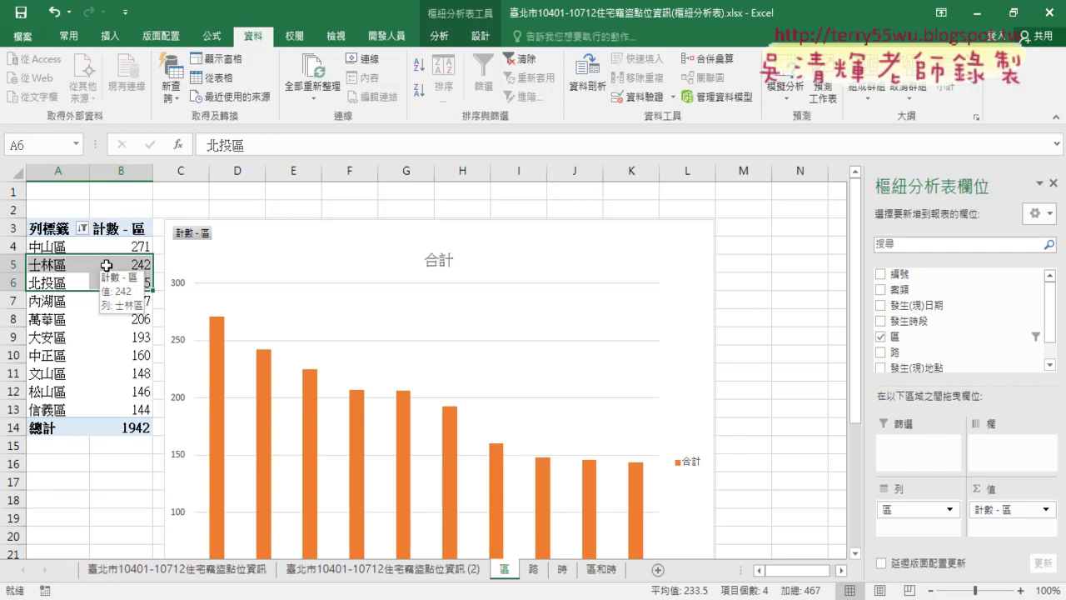
- Select the lower district rows 內湖區 through 信義區, then view the 路 sheet's 林森北路 row
click(46, 302)
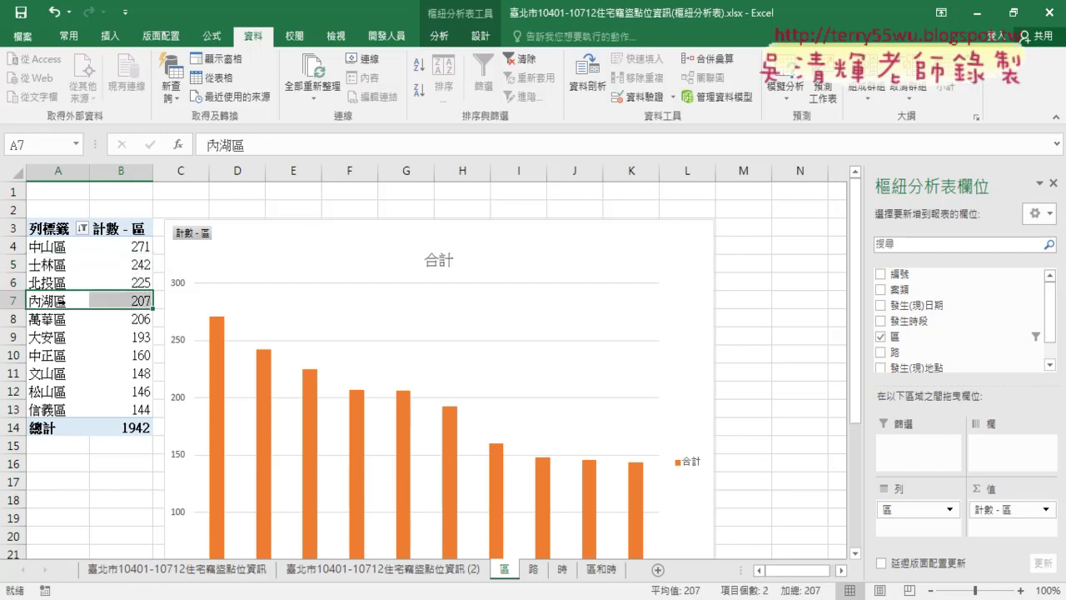
click(75, 318)
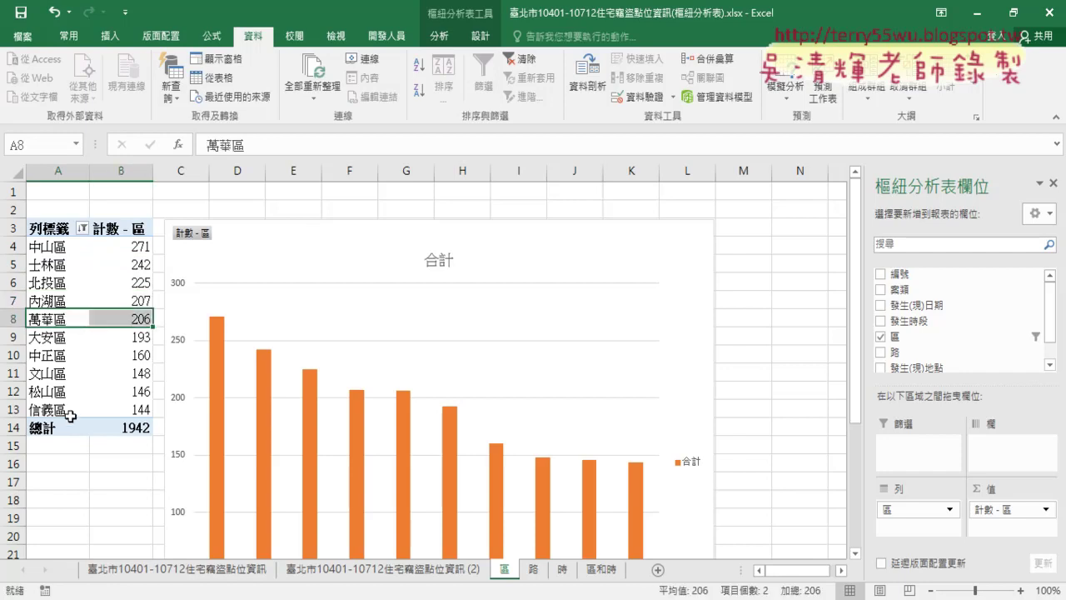
drag(112, 411, 71, 410)
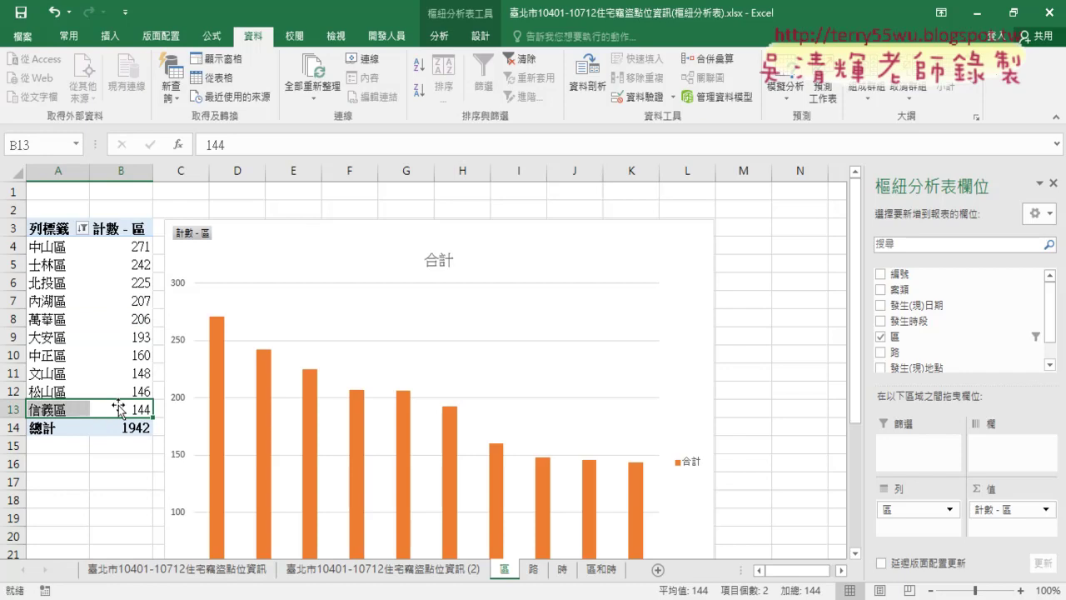
drag(52, 339, 105, 409)
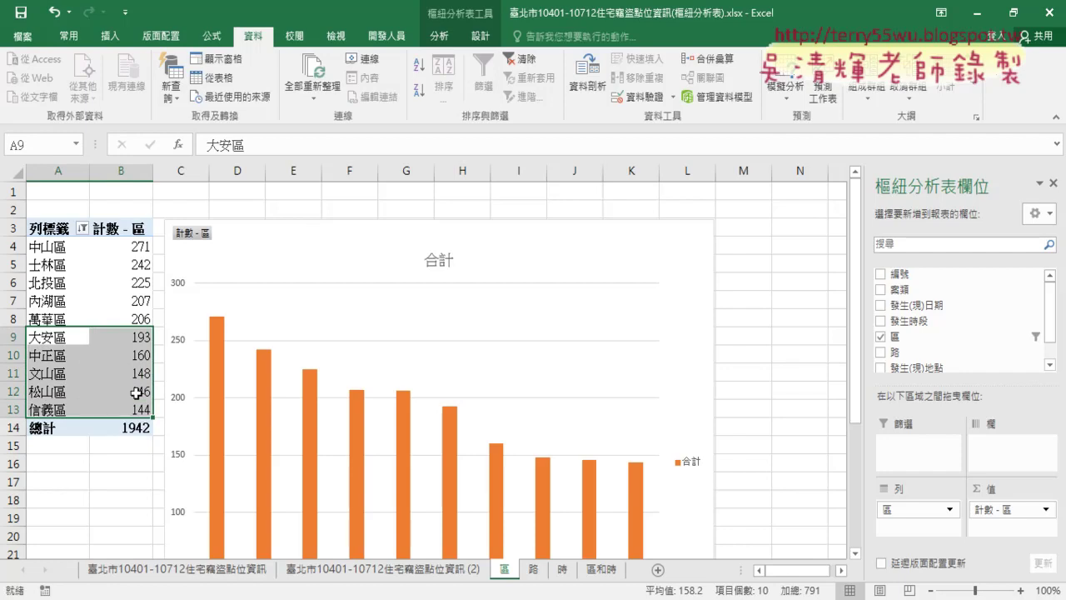
scroll(549, 470, down, 1)
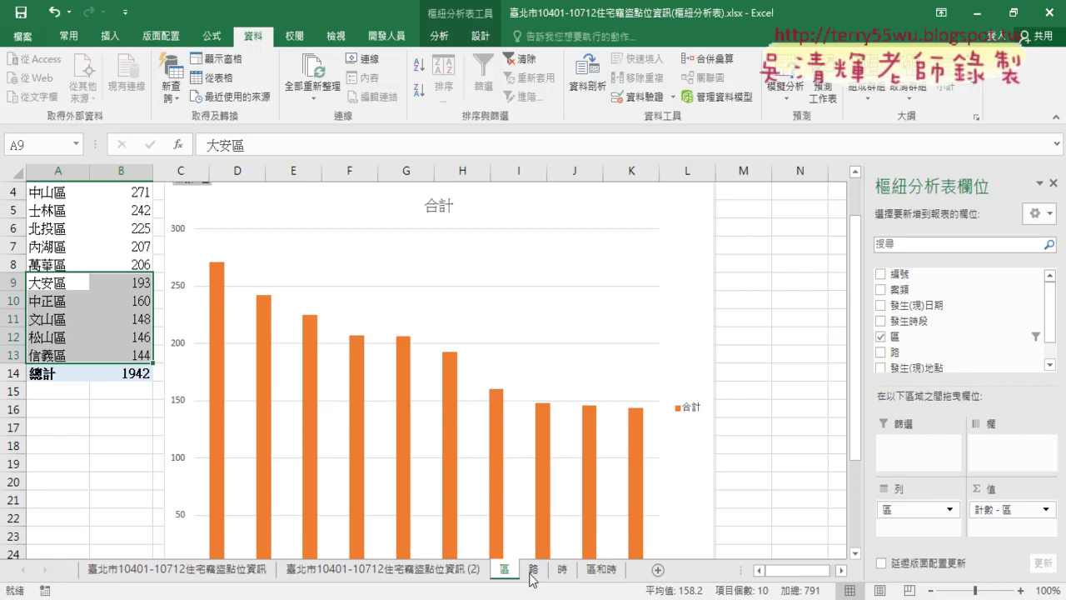
scroll(416, 464, up, 1)
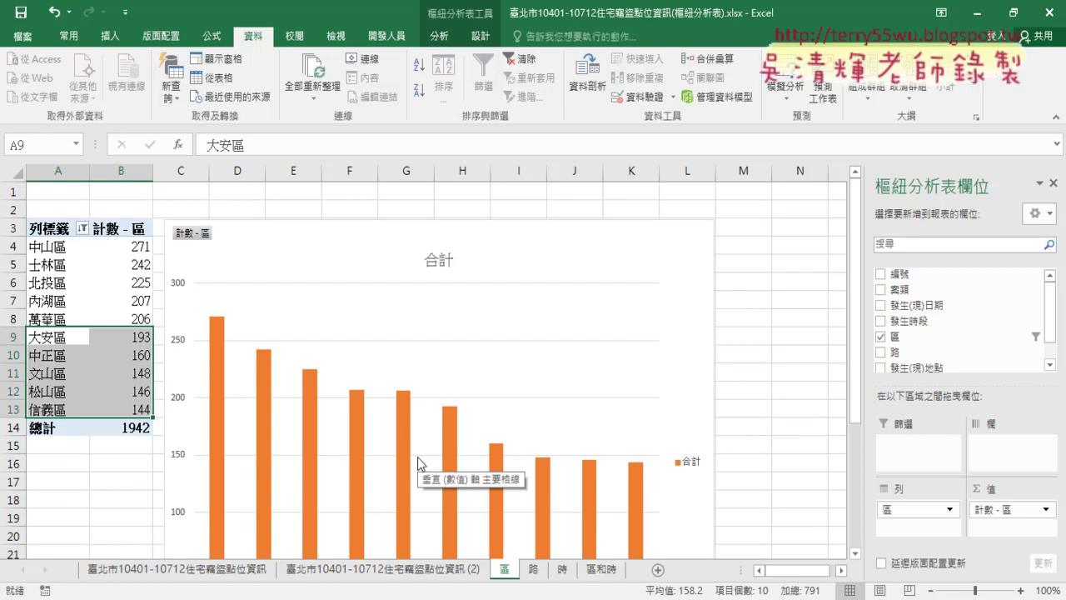
click(534, 569)
drag(52, 264, 130, 264)
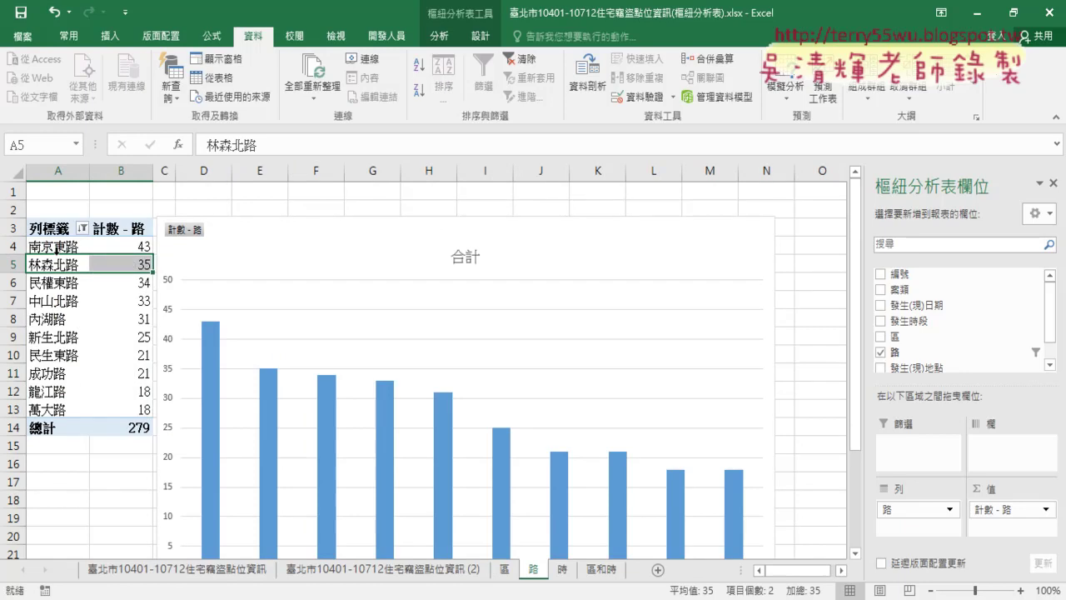
- Select road rows 南京東路, 民權東路, the top four and 新生北路, then go to the 時 sheet
click(41, 247)
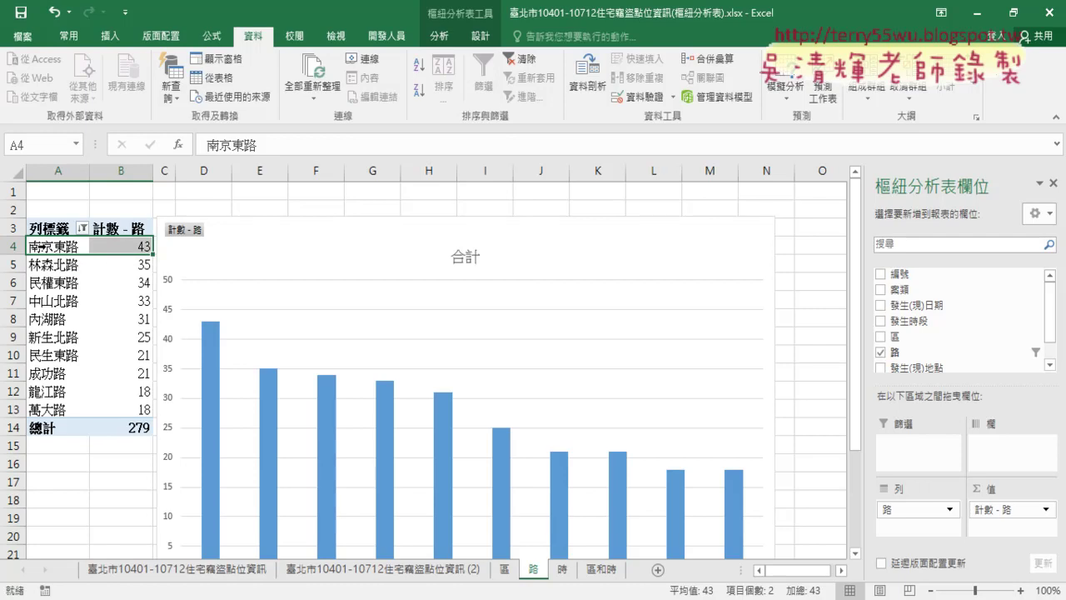
click(51, 283)
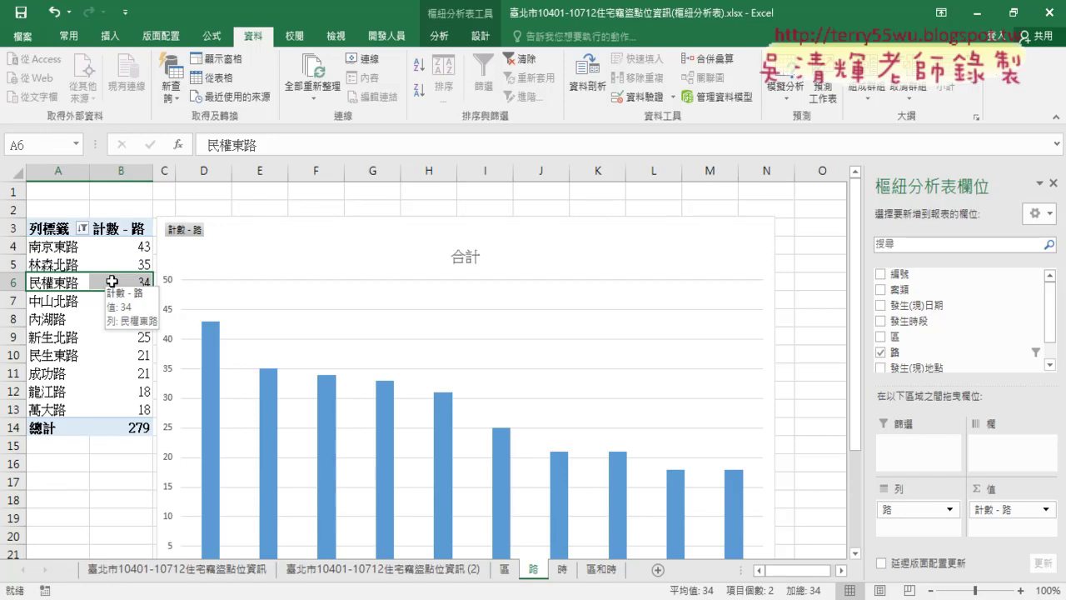
drag(50, 302, 118, 250)
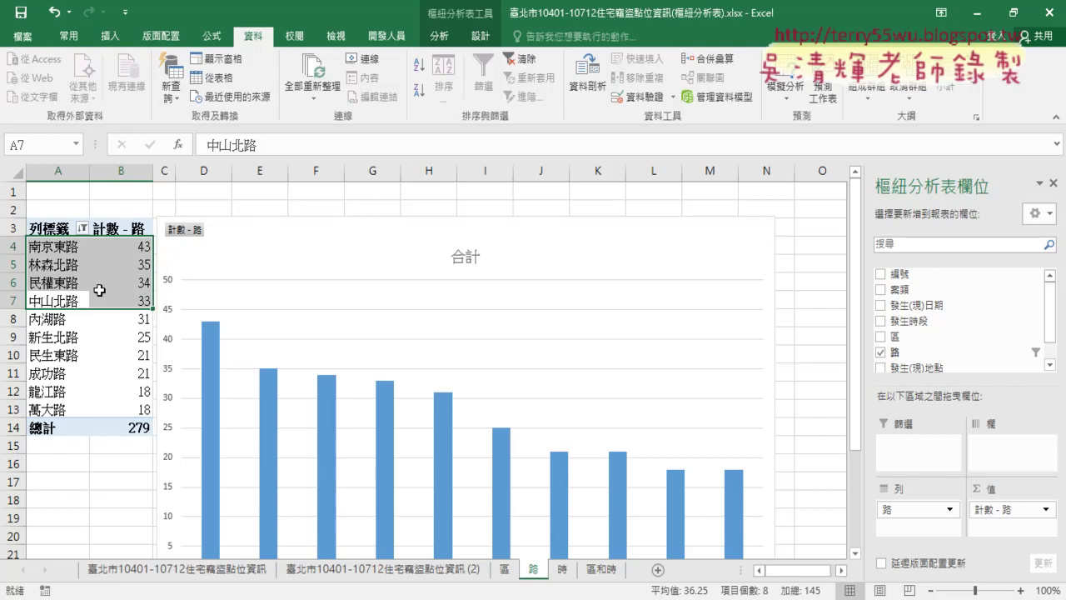
drag(130, 337, 55, 335)
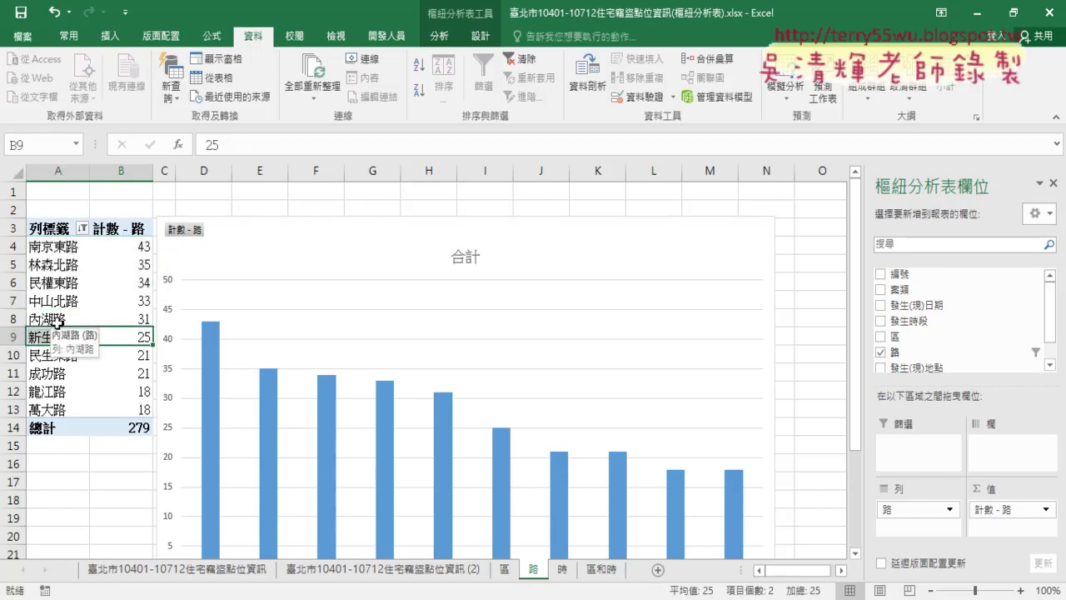
click(561, 573)
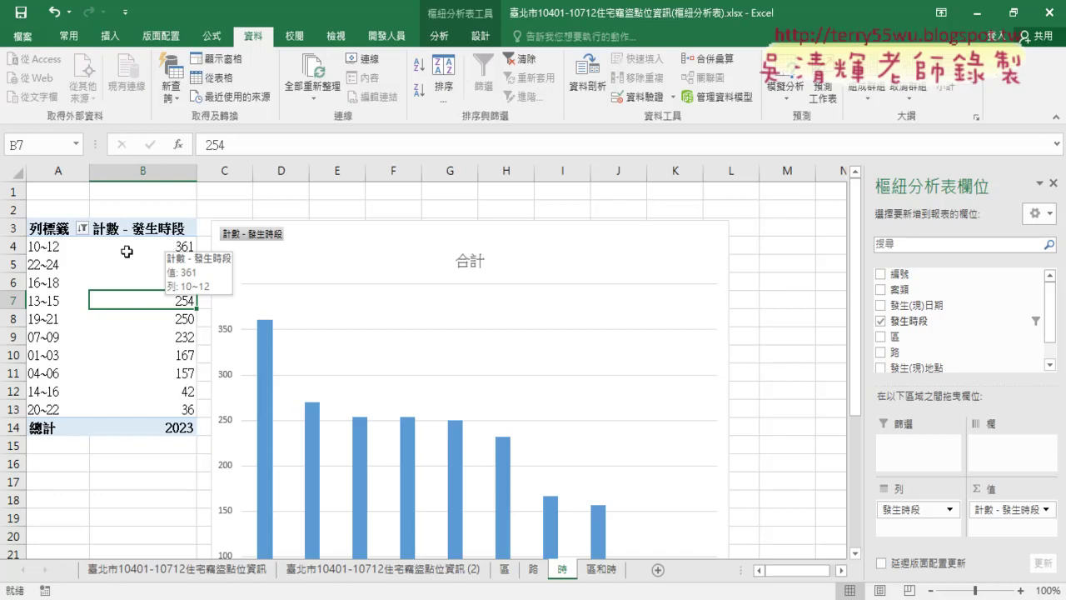
drag(51, 263, 155, 263)
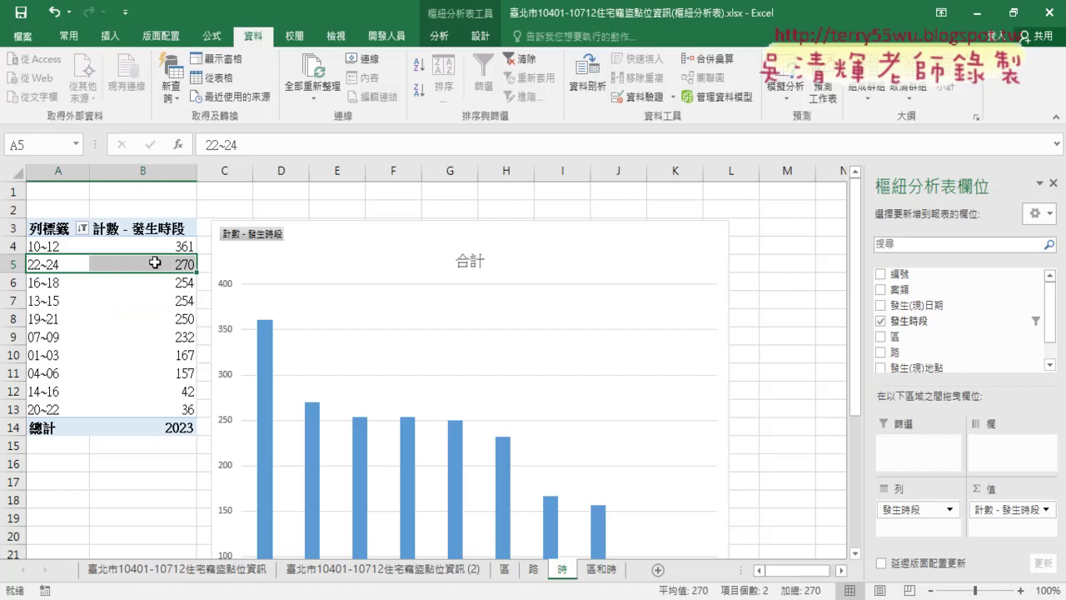